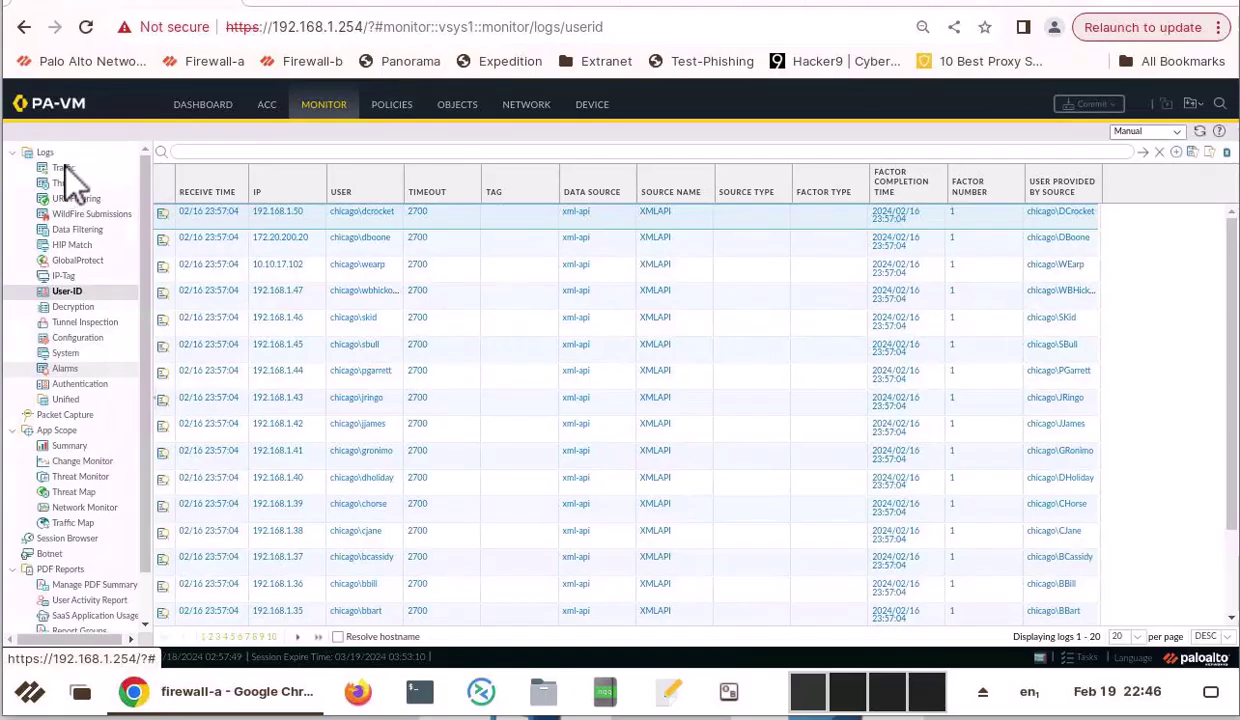
Look through the Traffic, Threat, URL Filtering, User-ID, Decryption, Configuration and System logs to compare the entries each one records.
{"action": "left_click", "coordinate": [322, 112]}
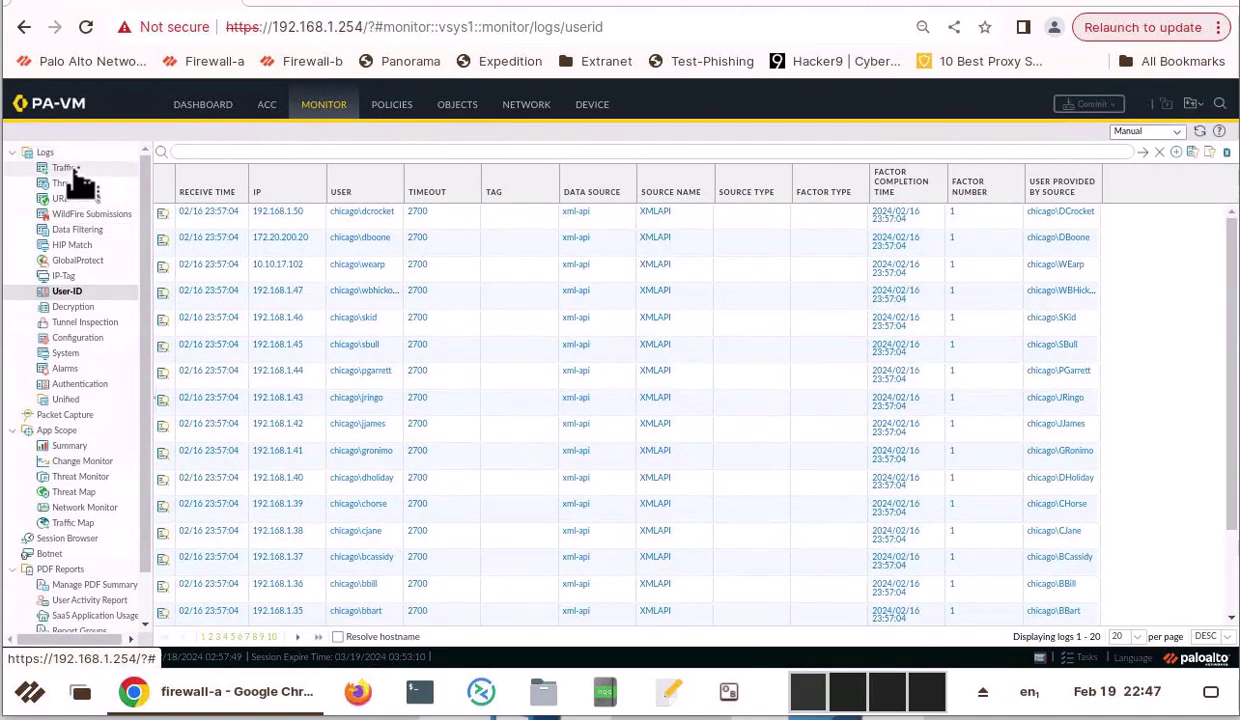
{"action": "left_click", "coordinate": [68, 169]}
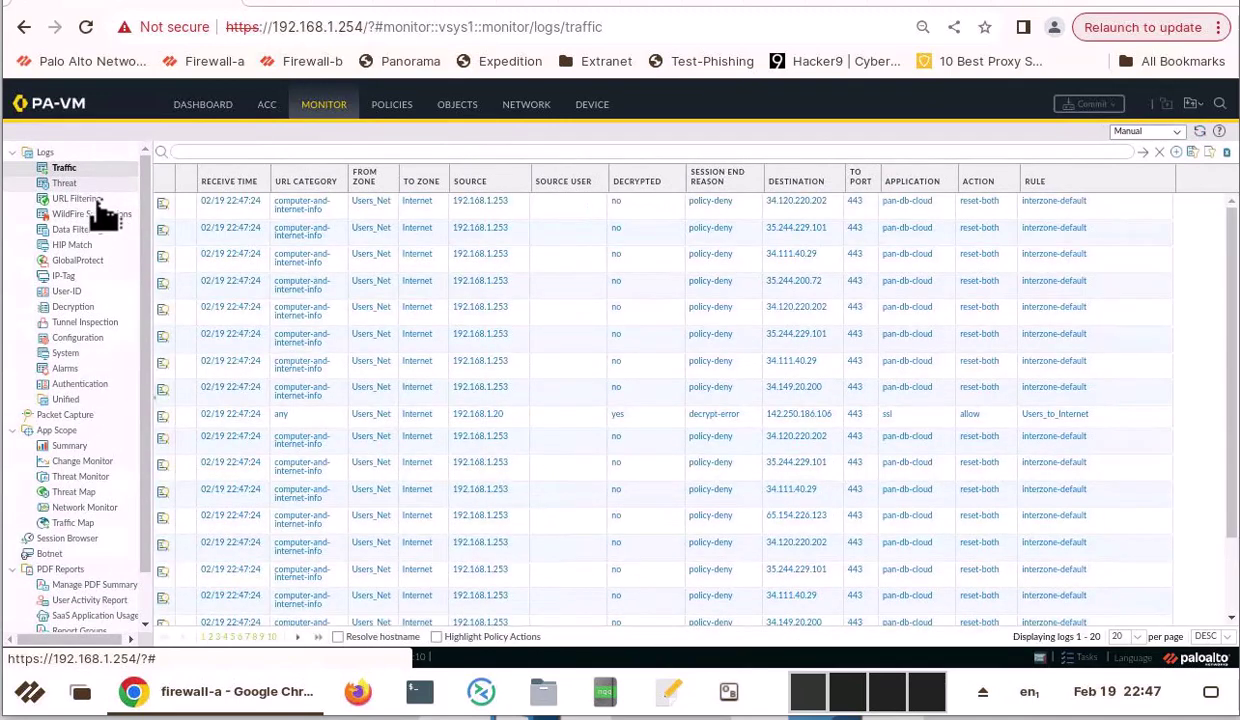
{"action": "left_click", "coordinate": [86, 186]}
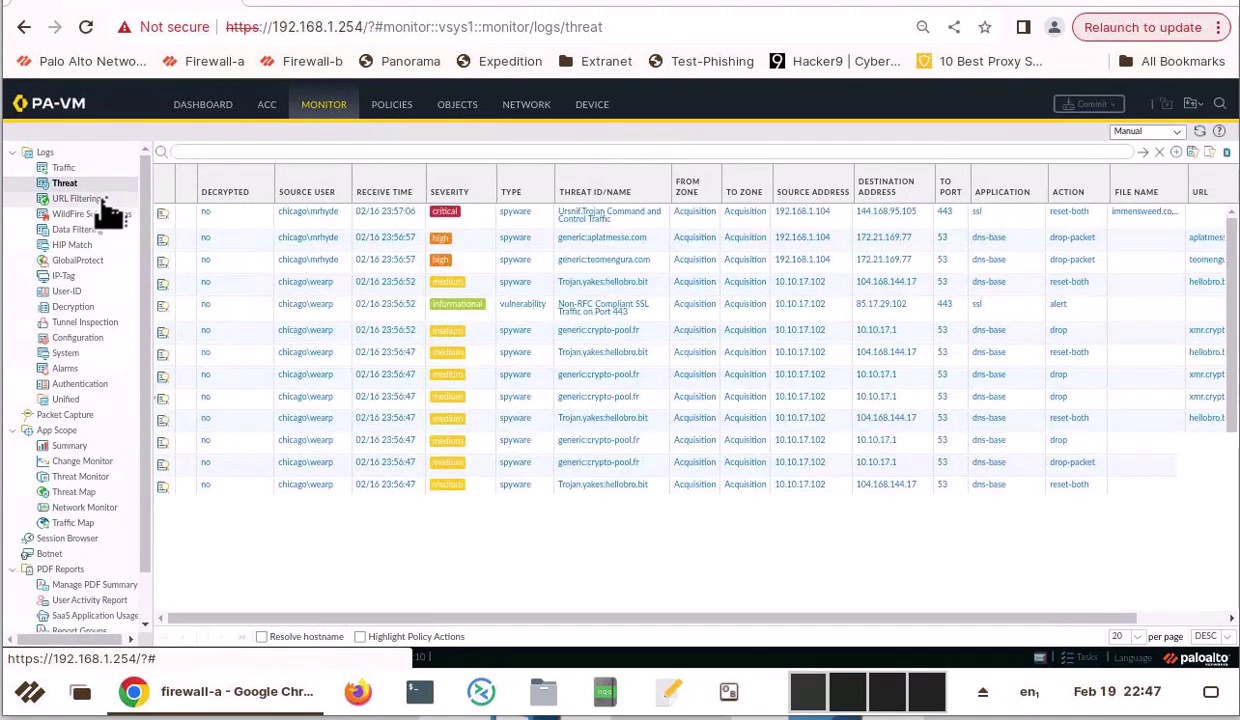
{"action": "left_click", "coordinate": [100, 199]}
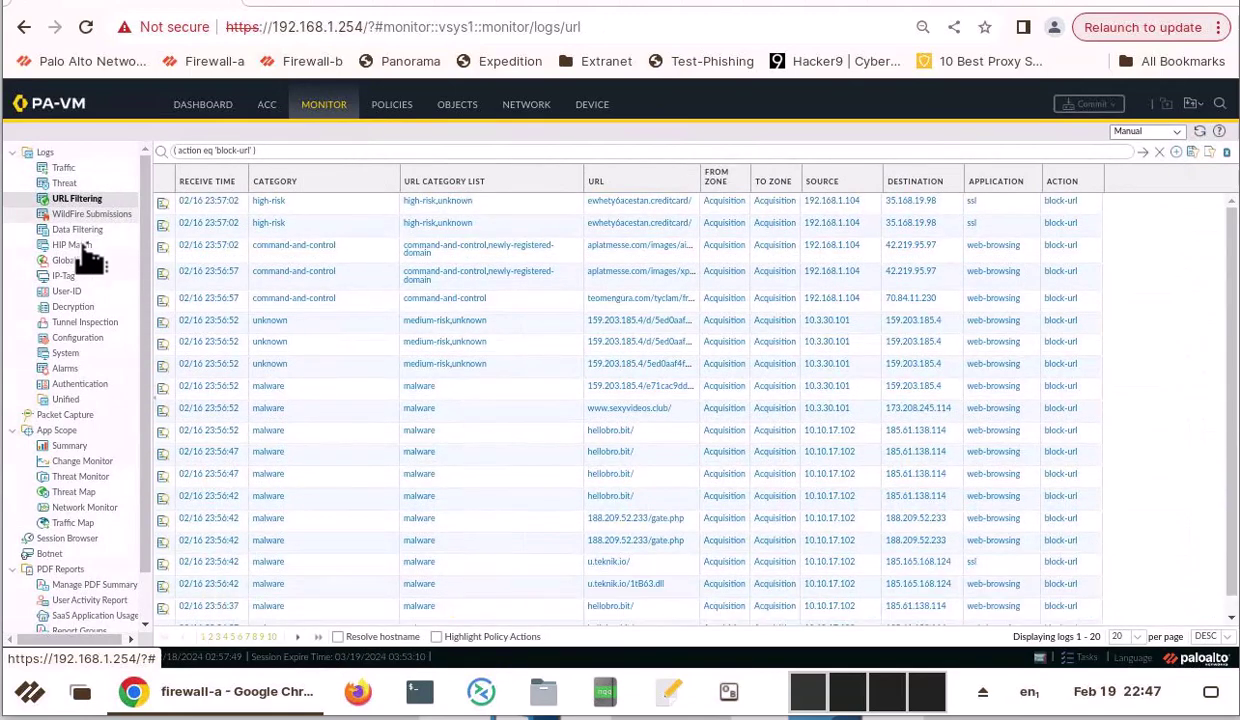
{"action": "left_click", "coordinate": [68, 291]}
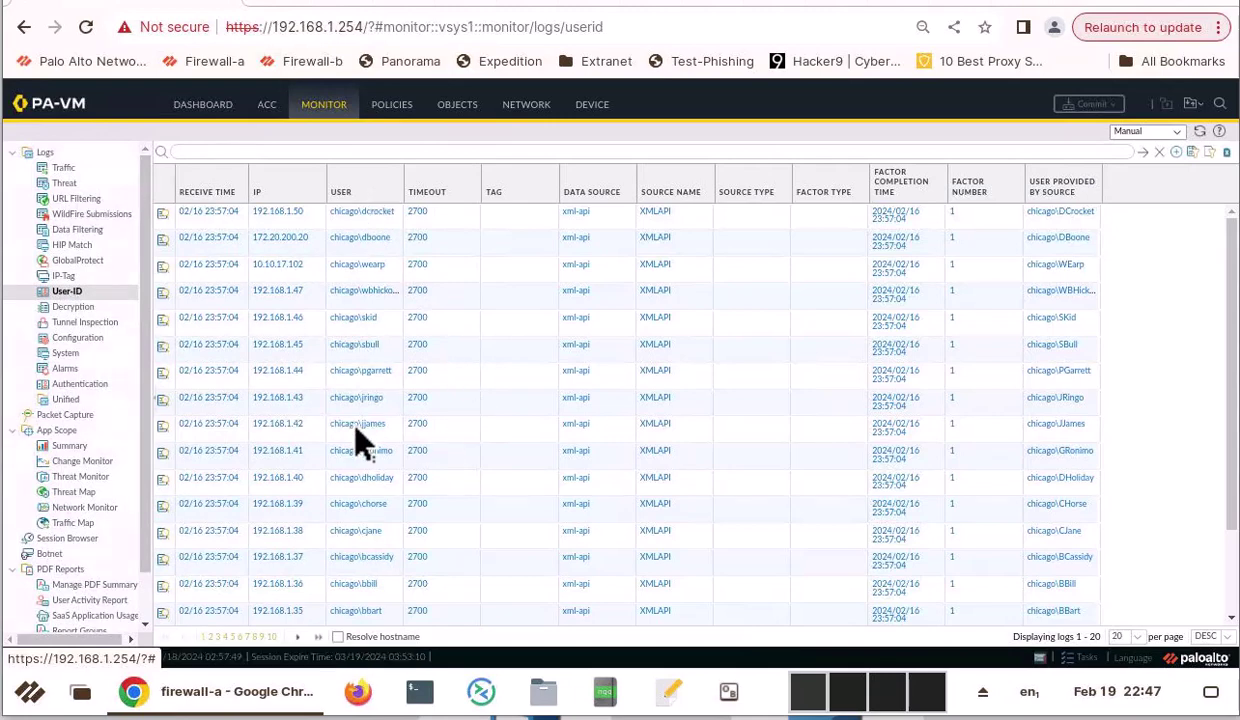
{"action": "left_click", "coordinate": [75, 309]}
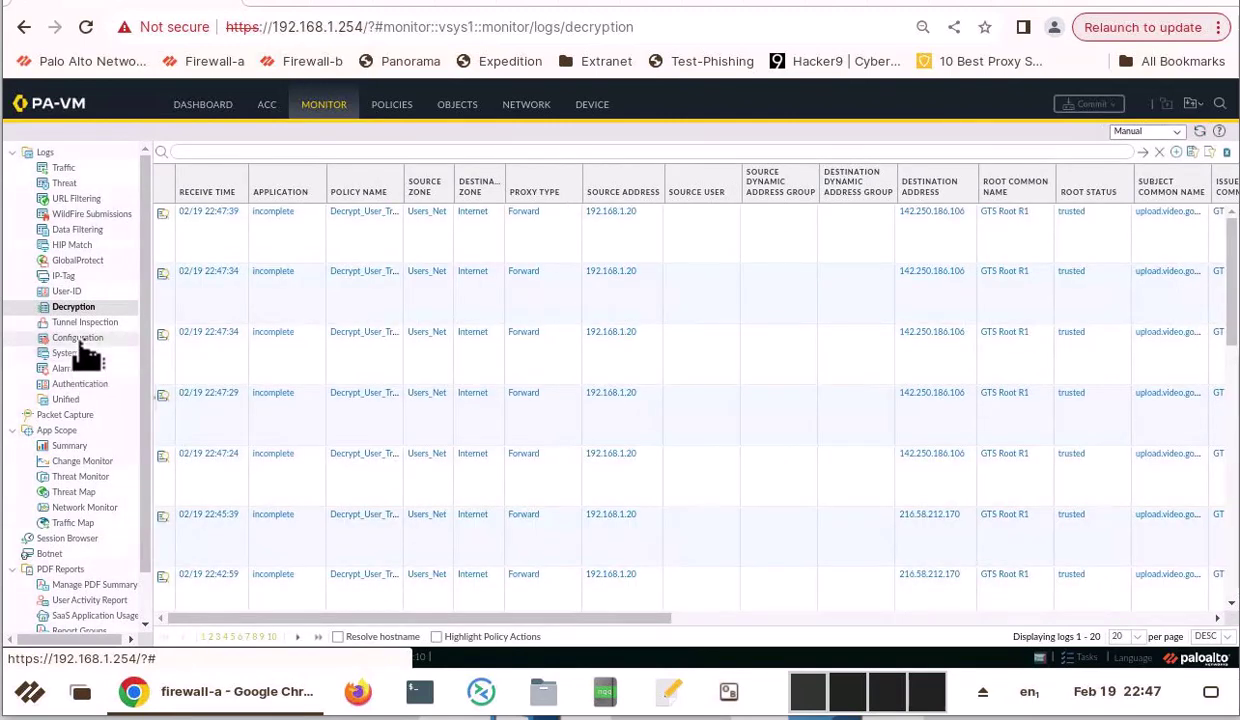
{"action": "left_click", "coordinate": [80, 340]}
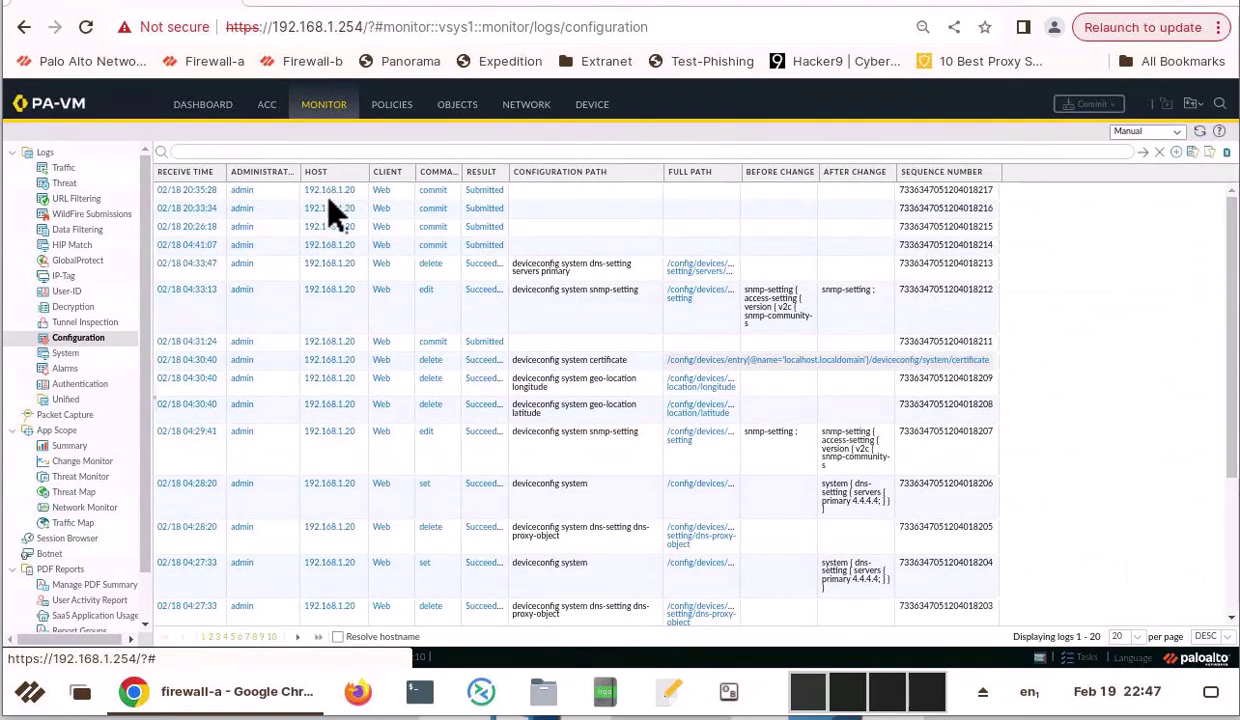
{"action": "left_click", "coordinate": [66, 353]}
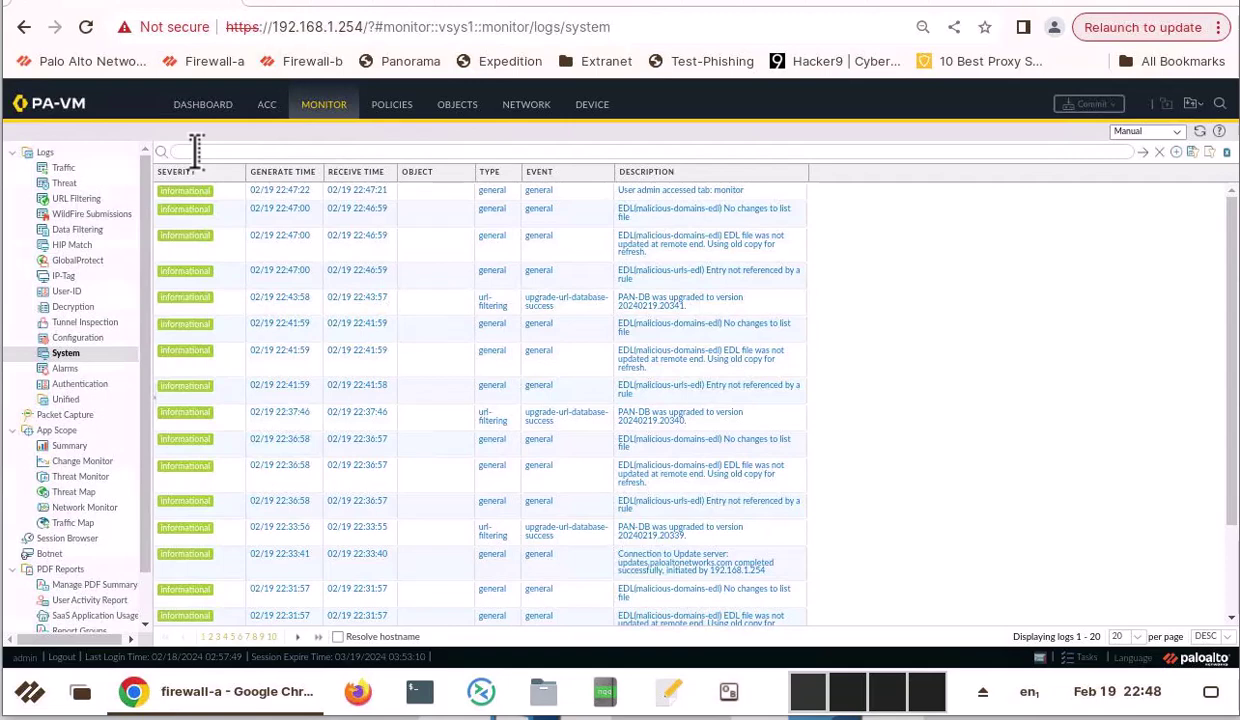
{"action": "left_click", "coordinate": [78, 339]}
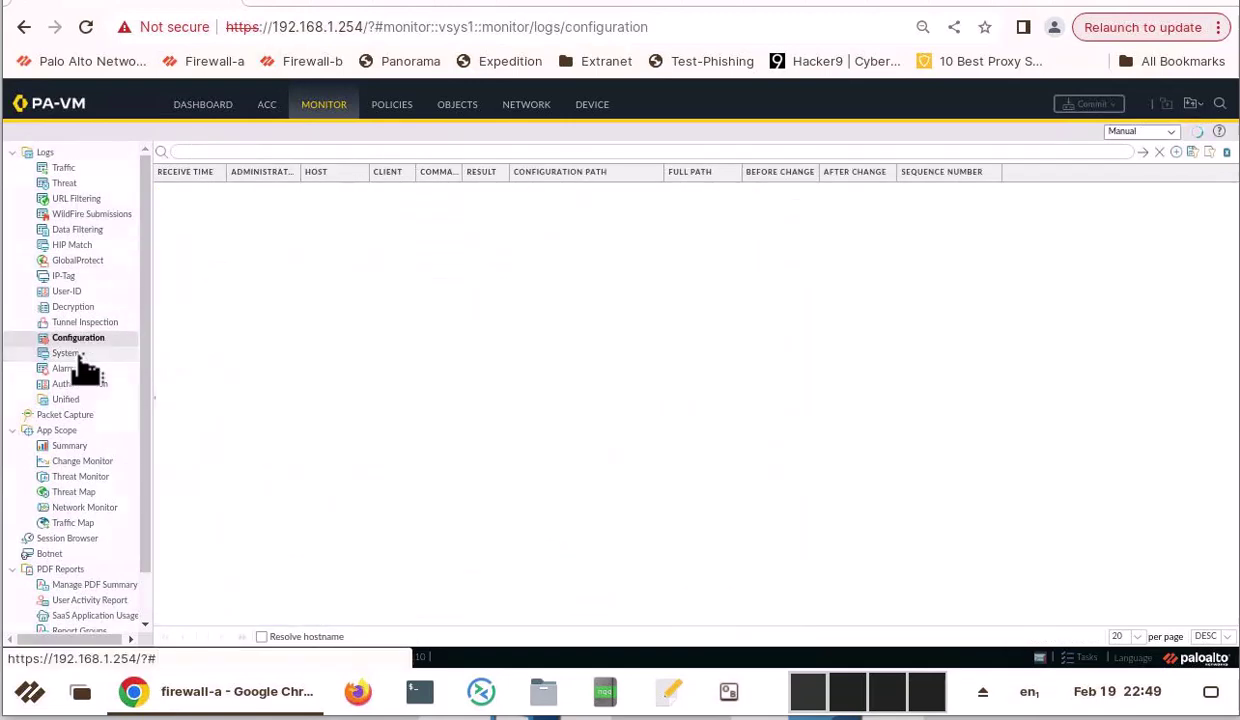
{"action": "left_click", "coordinate": [80, 356]}
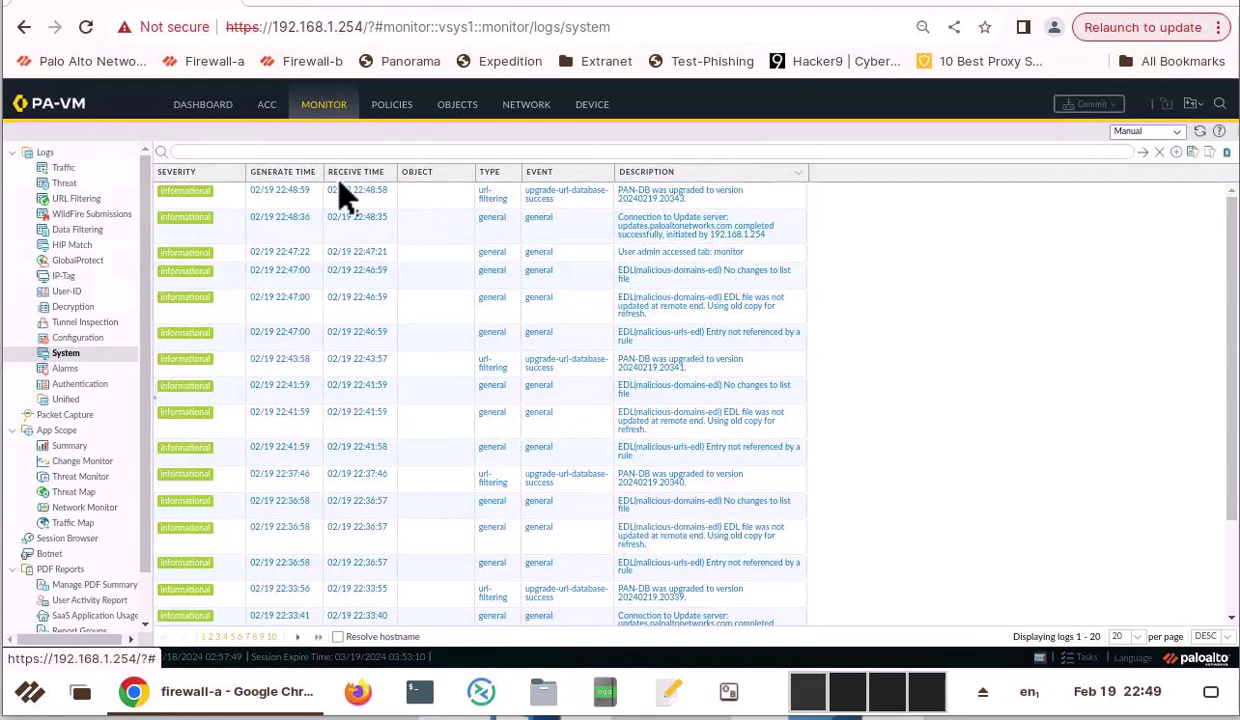
In the Traffic log, hide the To Port and Decrypted columns, and switch the Receive Time column off and on again.
{"action": "left_click", "coordinate": [66, 169]}
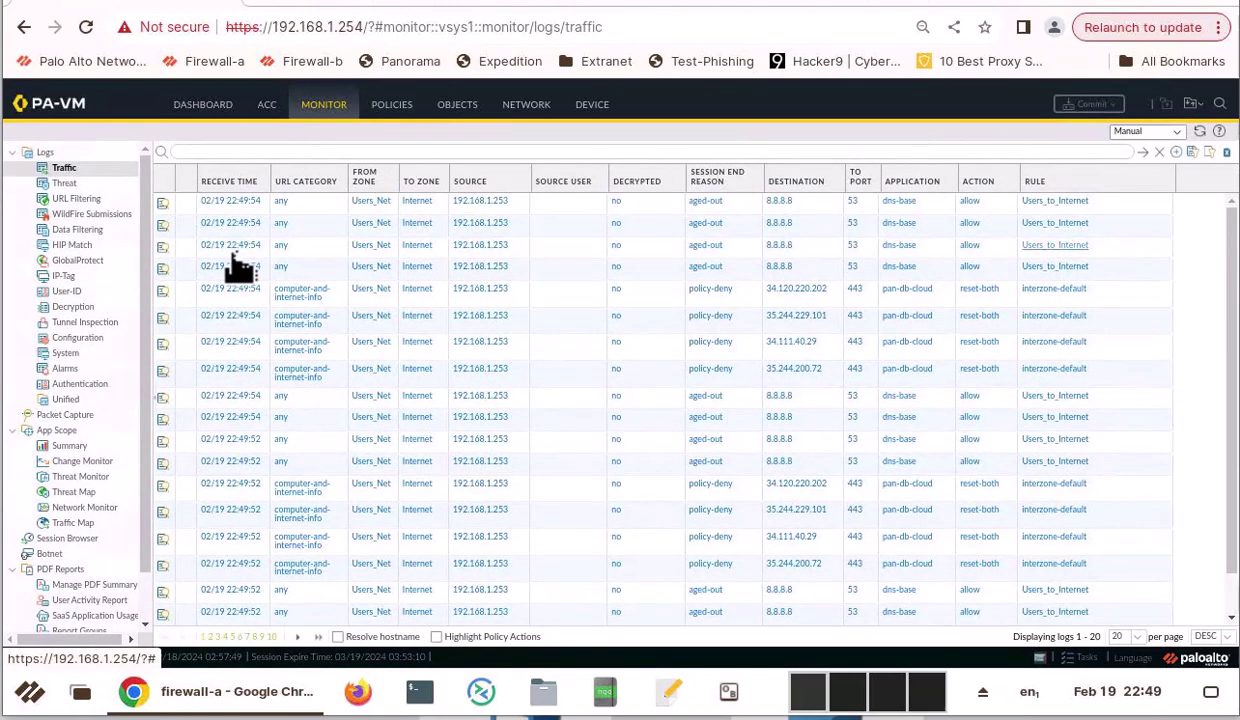
{"action": "left_click", "coordinate": [262, 183]}
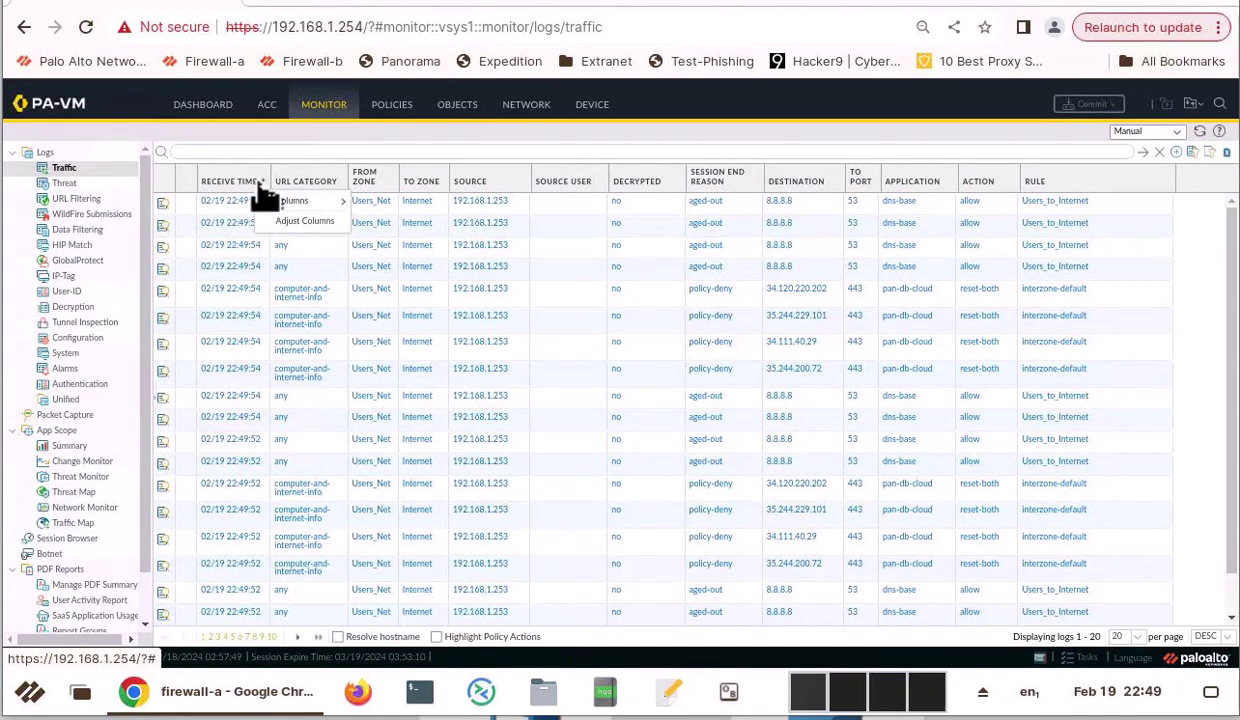
{"action": "left_click", "coordinate": [521, 183]}
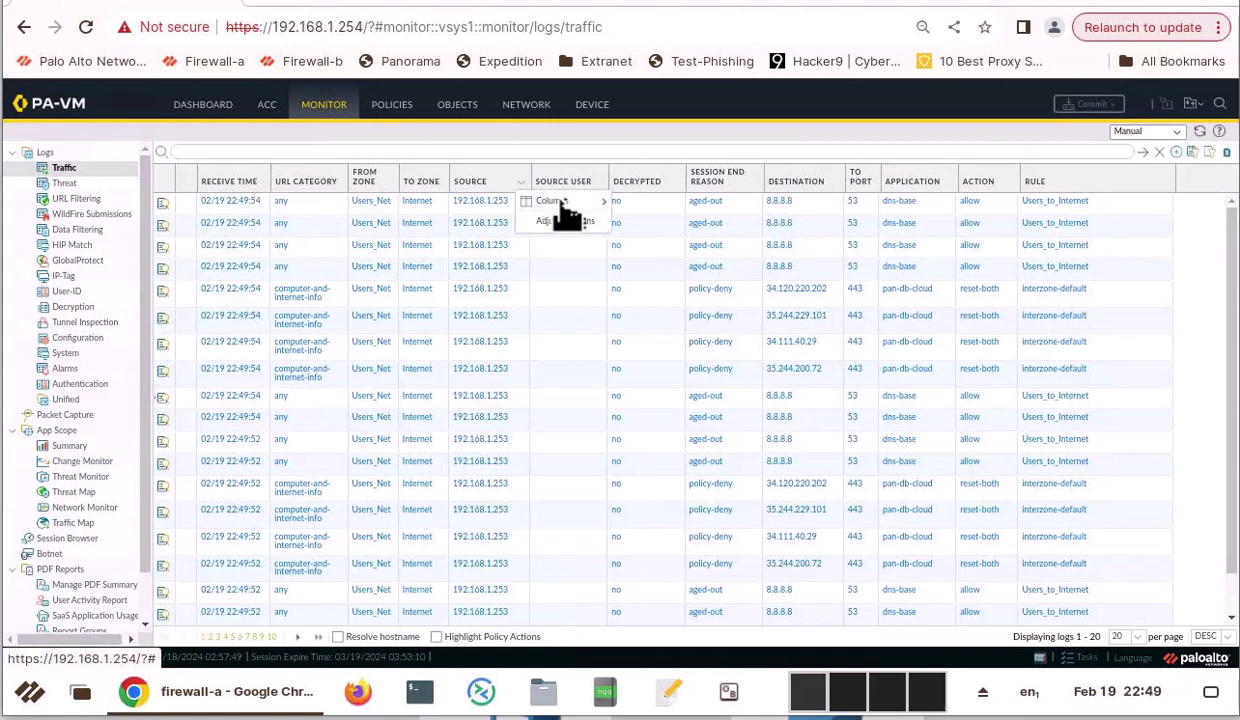
{"action": "mouse_move", "coordinate": [561, 207]}
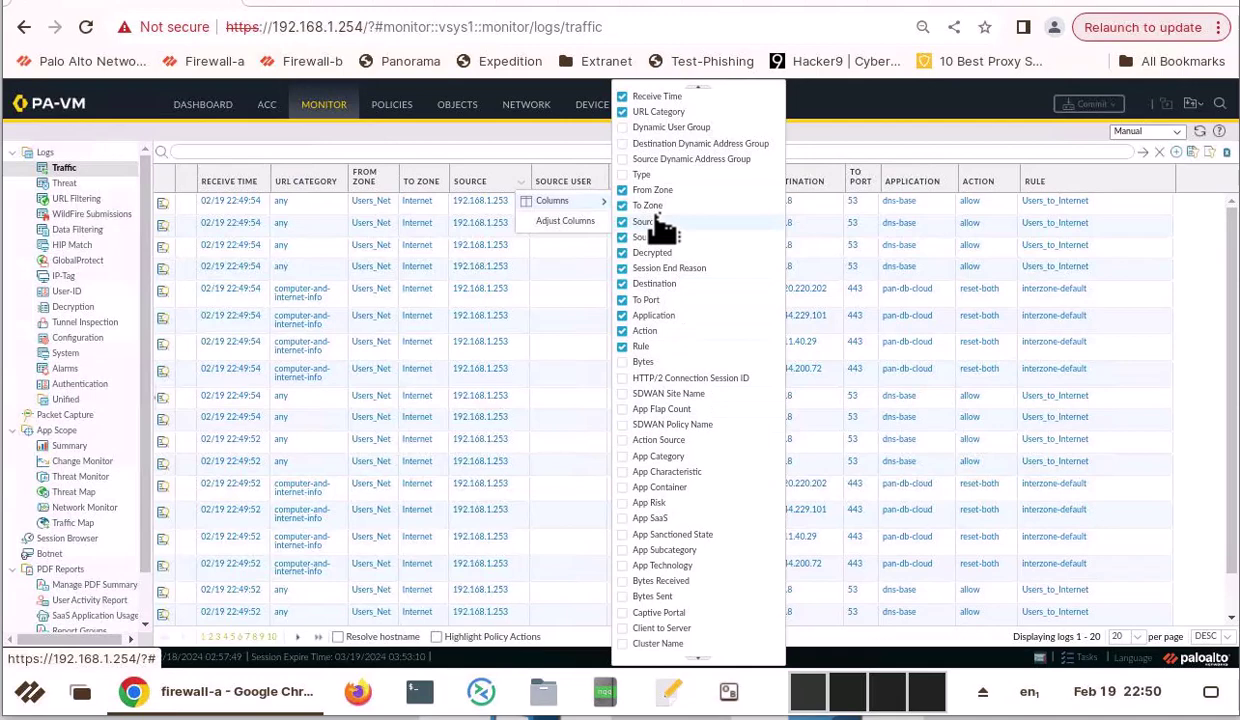
{"action": "left_click", "coordinate": [622, 300]}
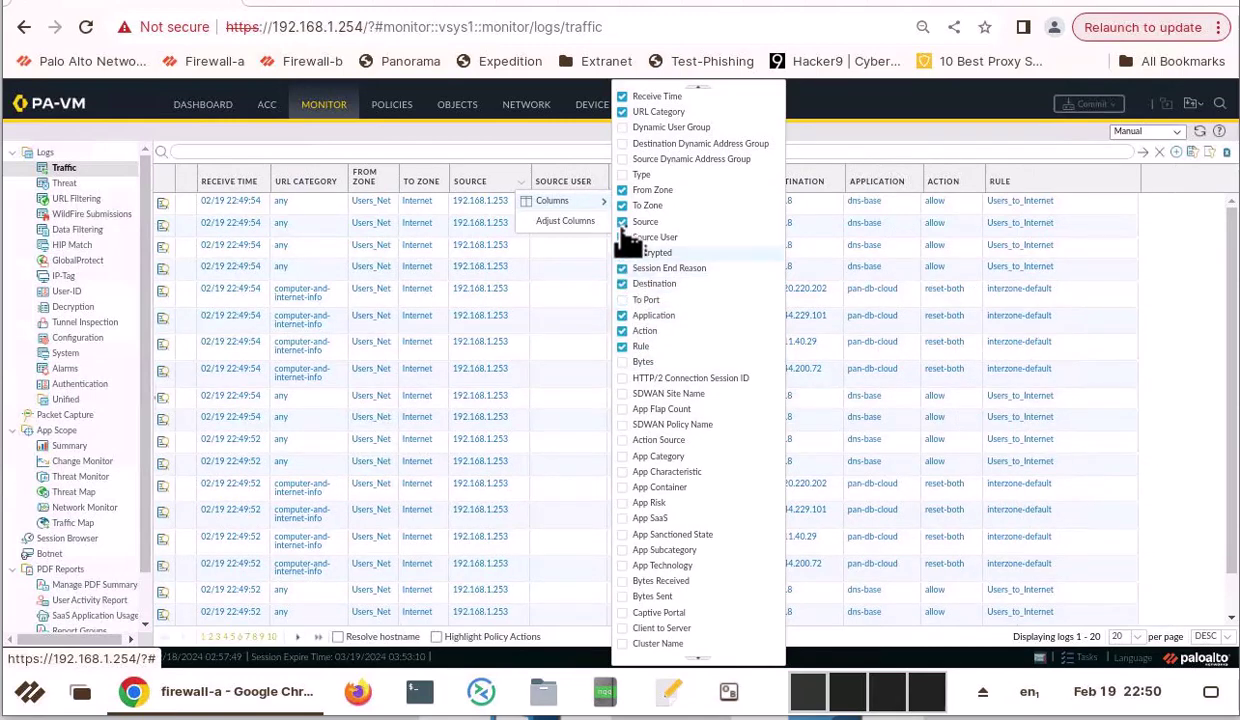
{"action": "left_click", "coordinate": [622, 96]}
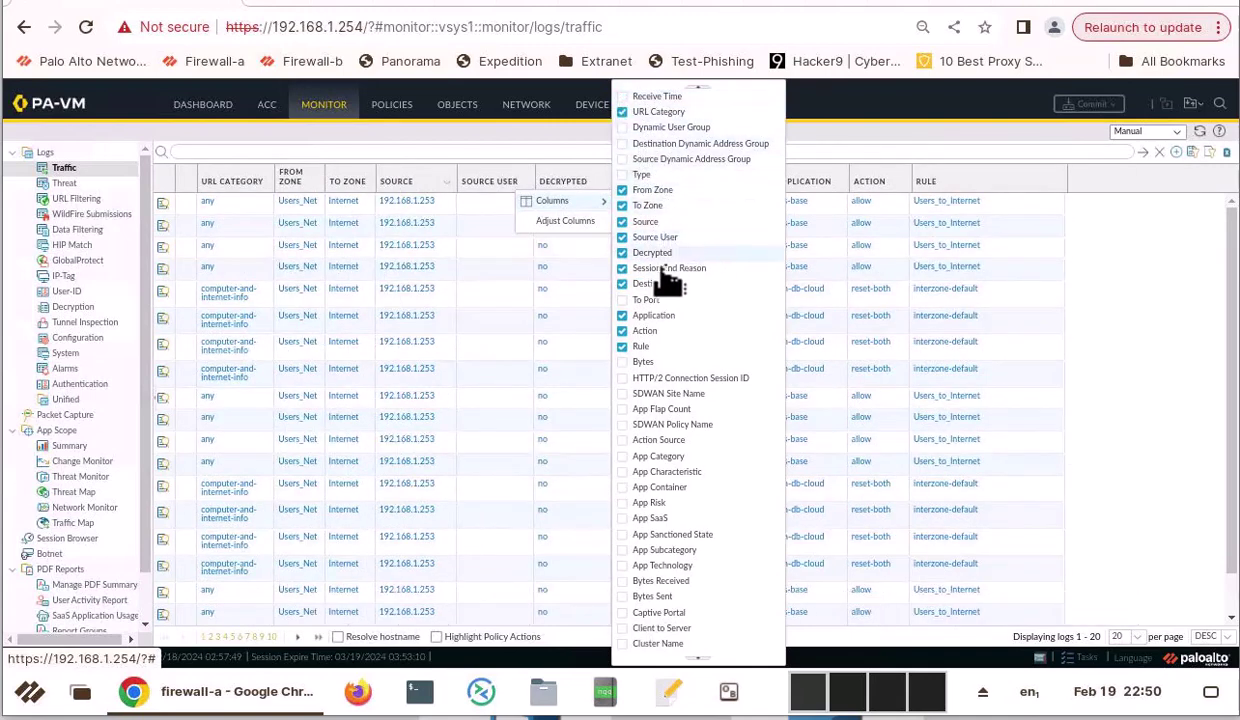
{"action": "left_click", "coordinate": [623, 97]}
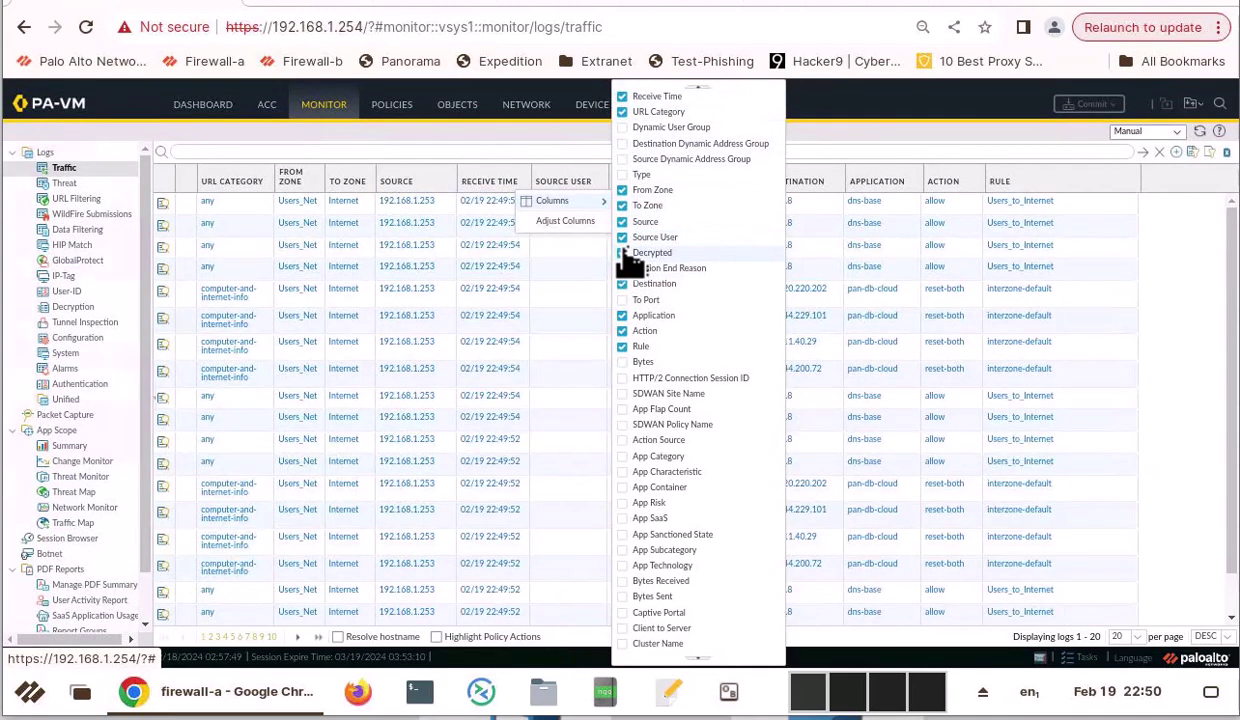
{"action": "left_click", "coordinate": [623, 283]}
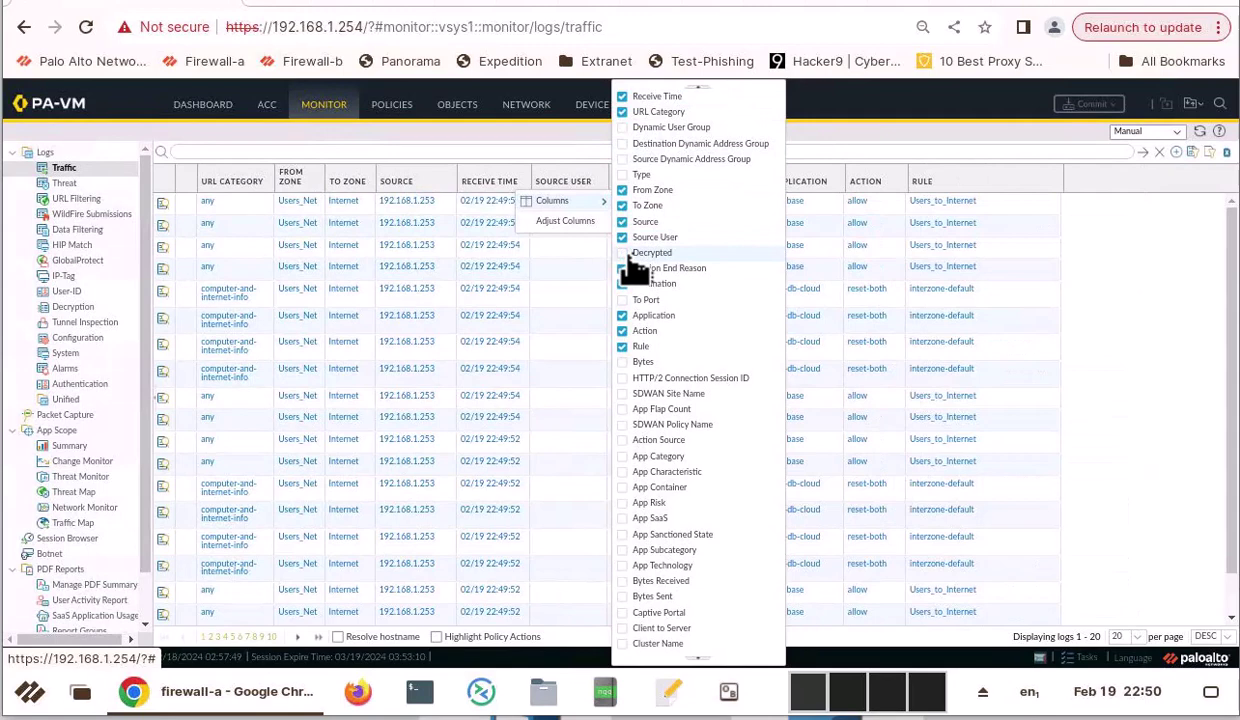
Add the App Risk, Bytes Received and Bytes Sent columns to the Traffic log.
{"action": "left_click", "coordinate": [629, 503]}
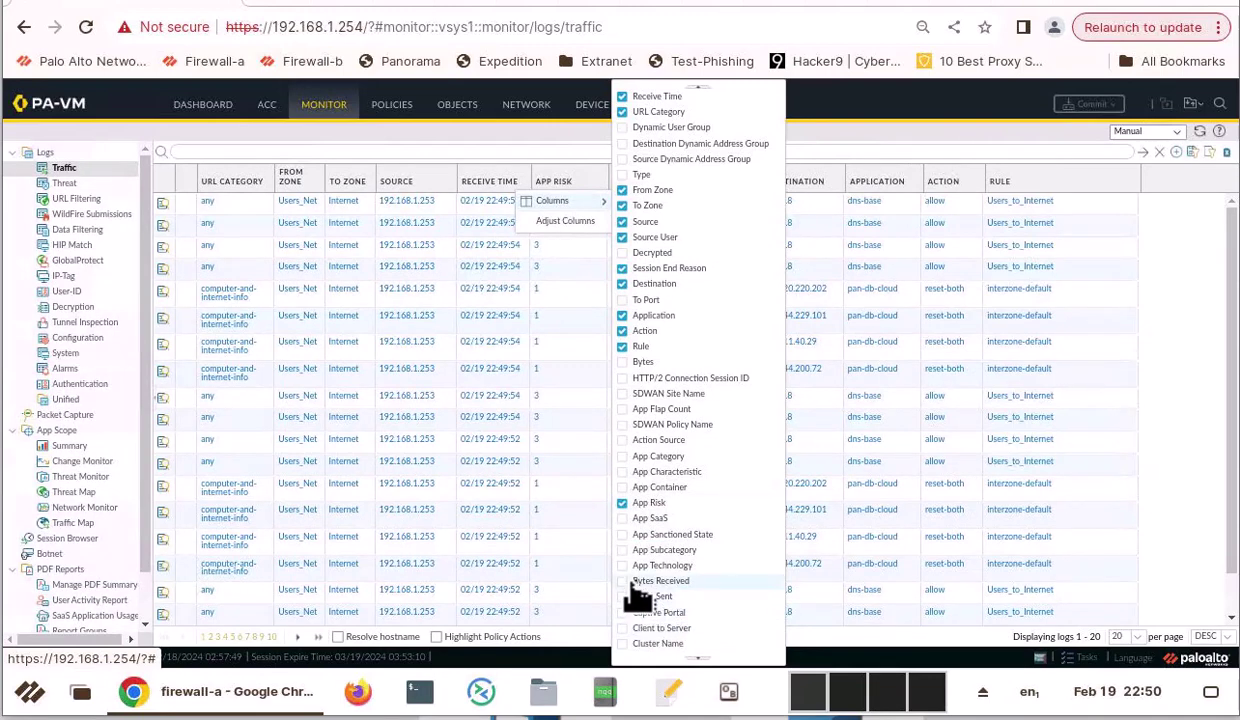
{"action": "left_click", "coordinate": [626, 582]}
{"action": "left_click", "coordinate": [626, 597]}
{"action": "left_click", "coordinate": [822, 148]}
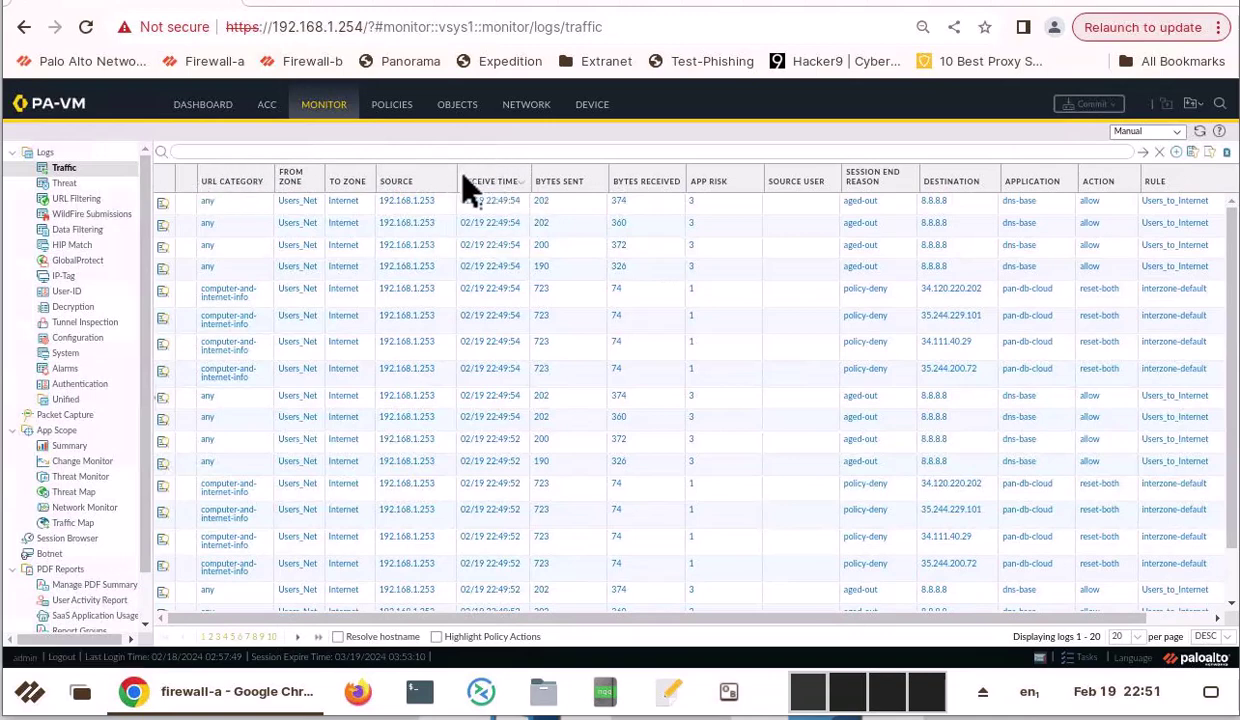
Reorder the Traffic log columns so that Receive Time comes first and Source second.
{"action": "left_click_drag", "start_coordinate": [470, 190], "coordinate": [178, 178]}
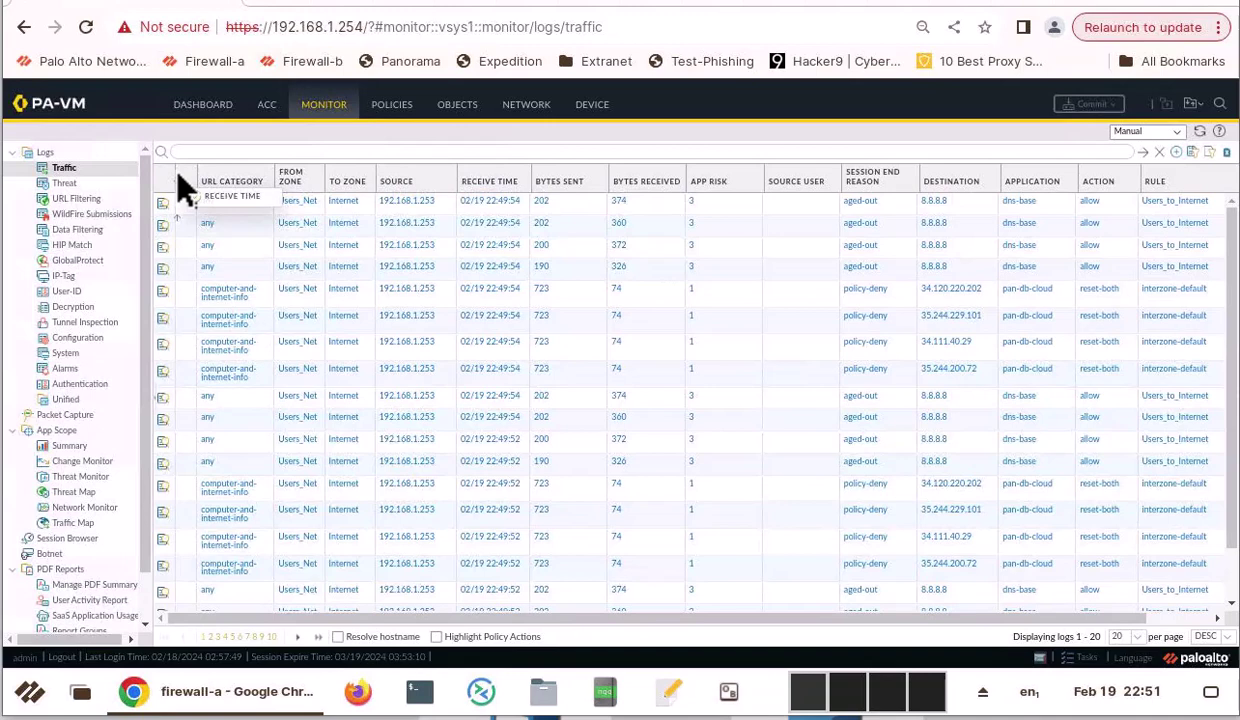
{"action": "left_click_drag", "start_coordinate": [180, 185], "coordinate": [178, 187]}
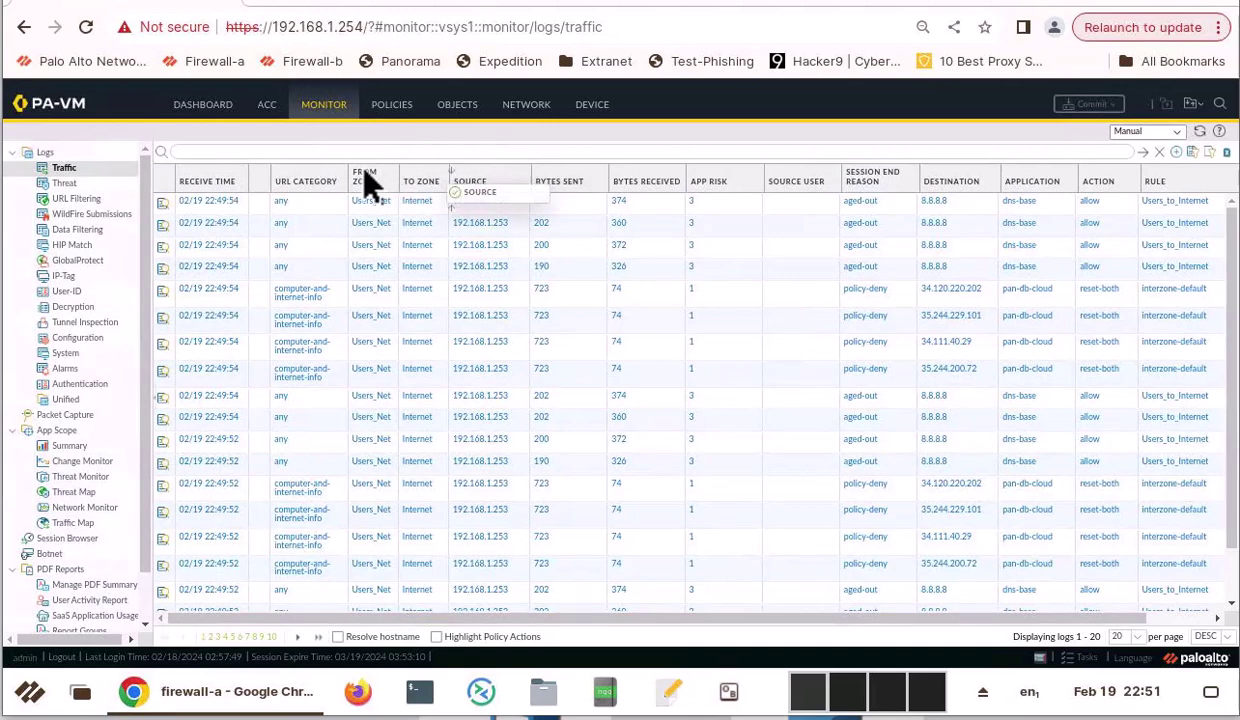
{"action": "mouse_move", "coordinate": [364, 171]}
{"action": "left_mouse_down"}
{"action": "mouse_move", "coordinate": [244, 166]}
{"action": "mouse_move", "coordinate": [264, 174]}
{"action": "mouse_move", "coordinate": [250, 192]}
{"action": "left_mouse_up"}
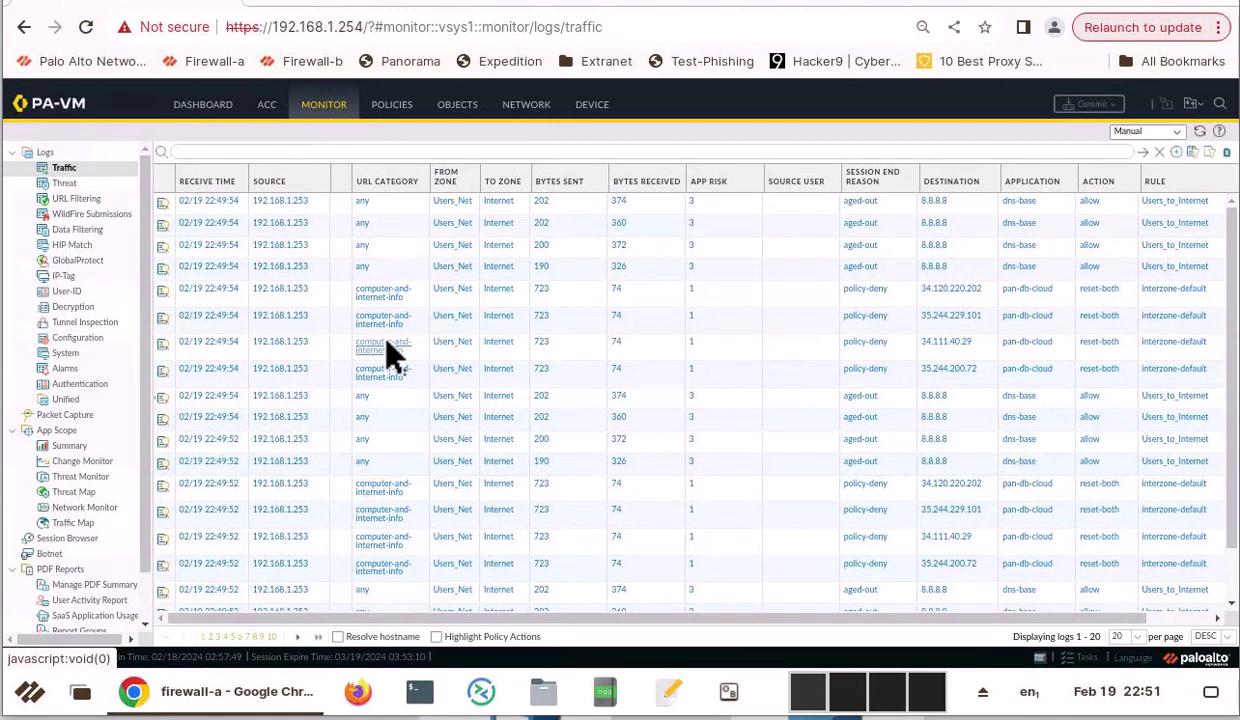
Filter the System log to entries with severity equal to informational and subtype equal to general, taking both values from an existing entry.
{"action": "left_click", "coordinate": [70, 354]}
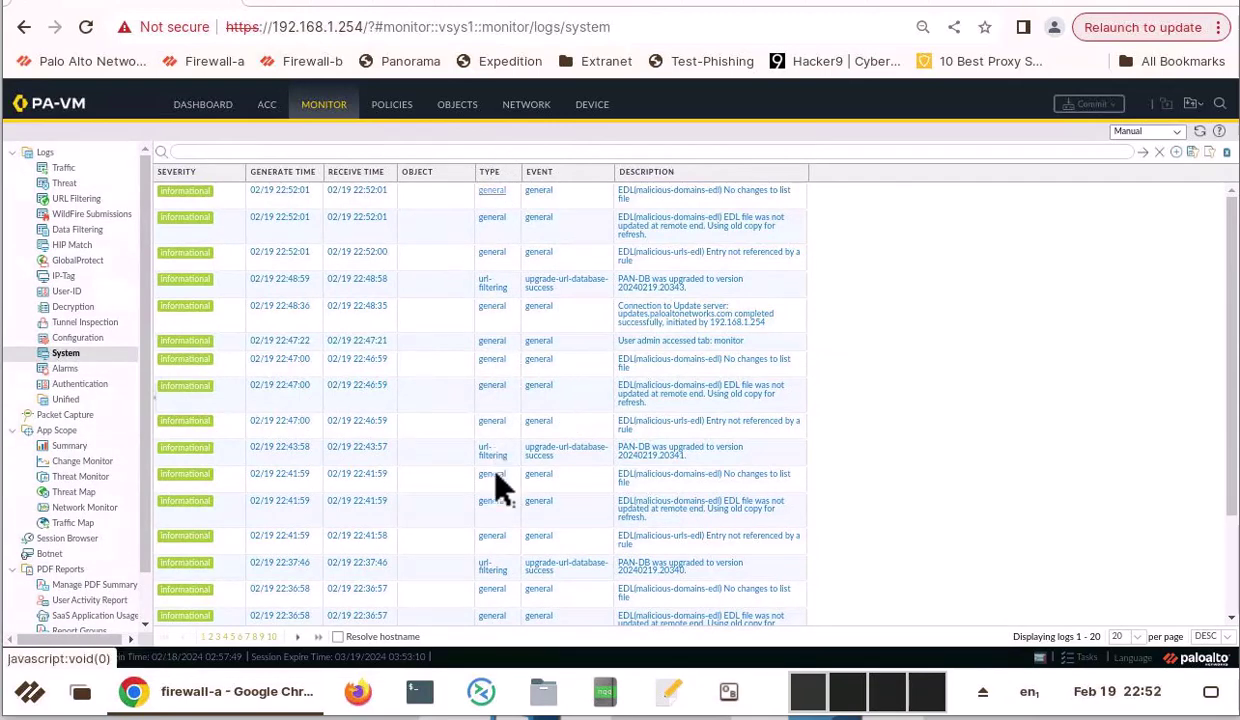
{"action": "left_click", "coordinate": [190, 342]}
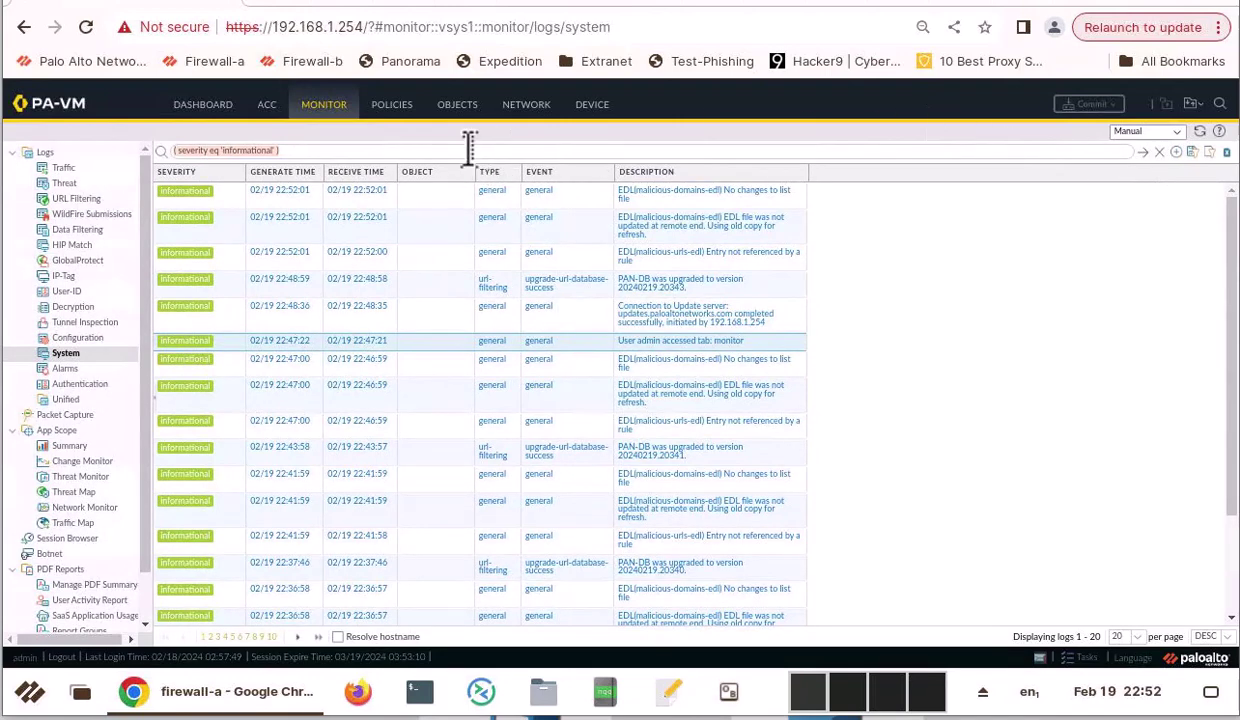
{"action": "left_click", "coordinate": [492, 342]}
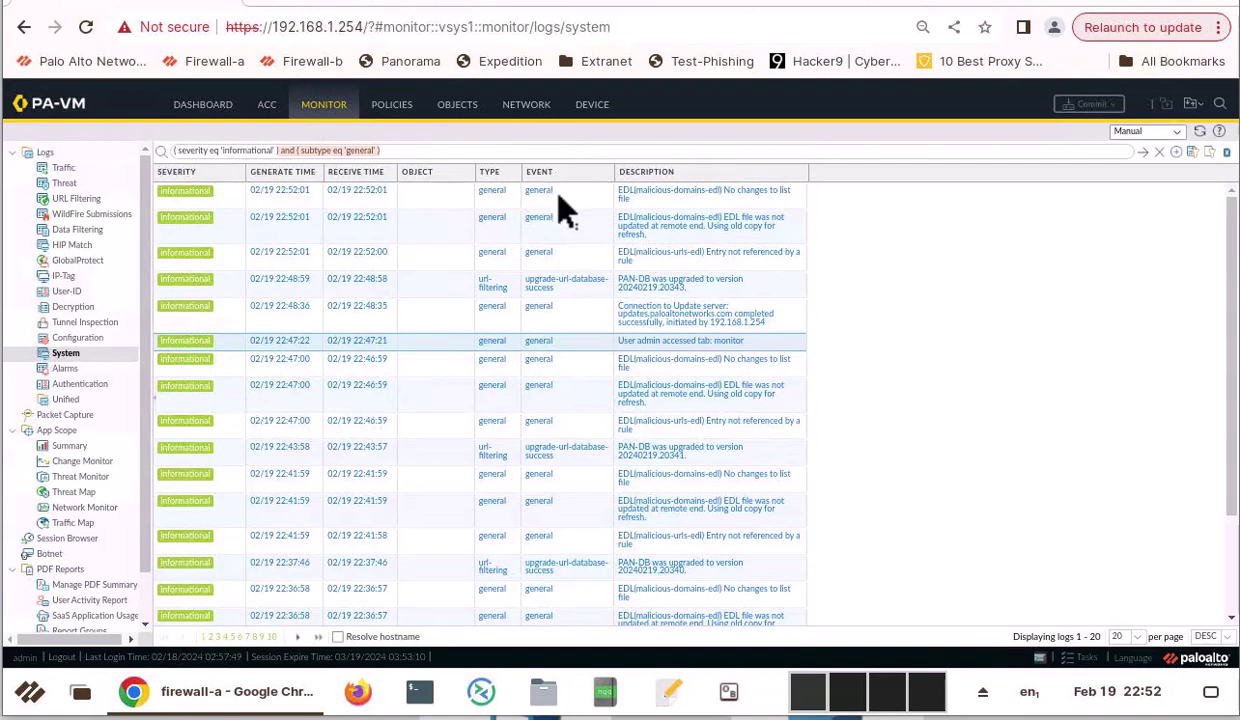
{"action": "left_click", "coordinate": [1146, 153]}
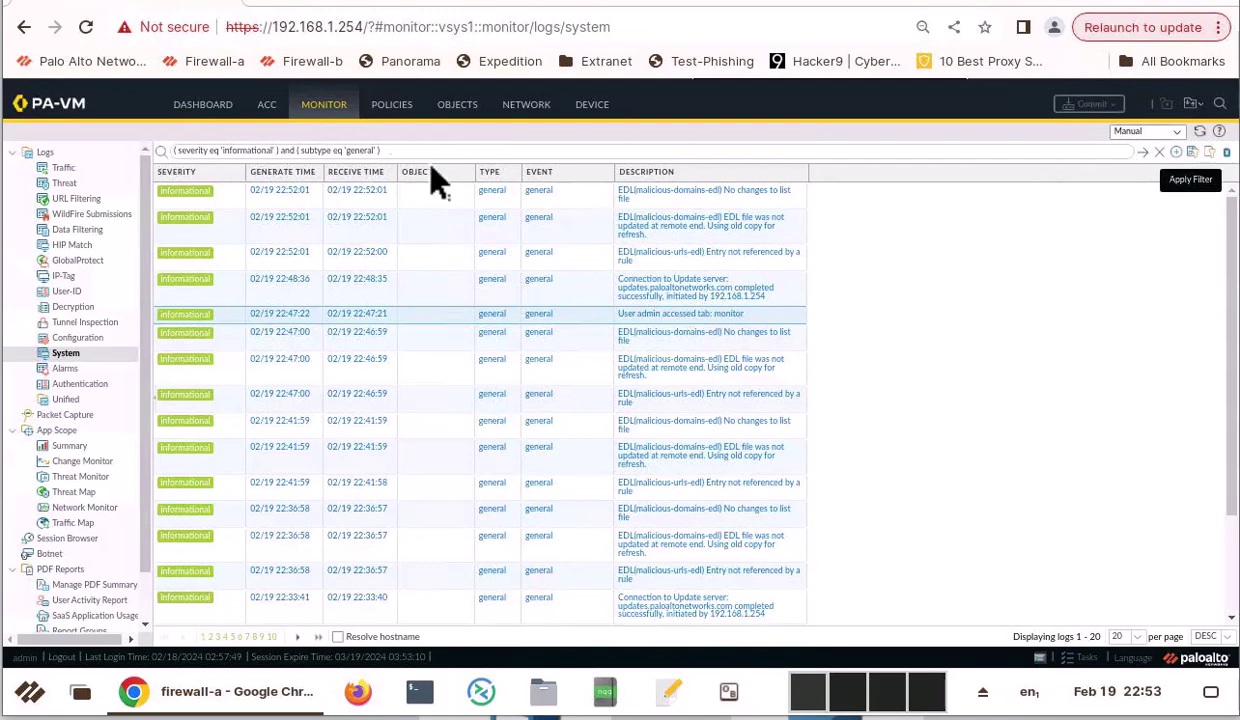
{"action": "left_click", "coordinate": [1147, 152]}
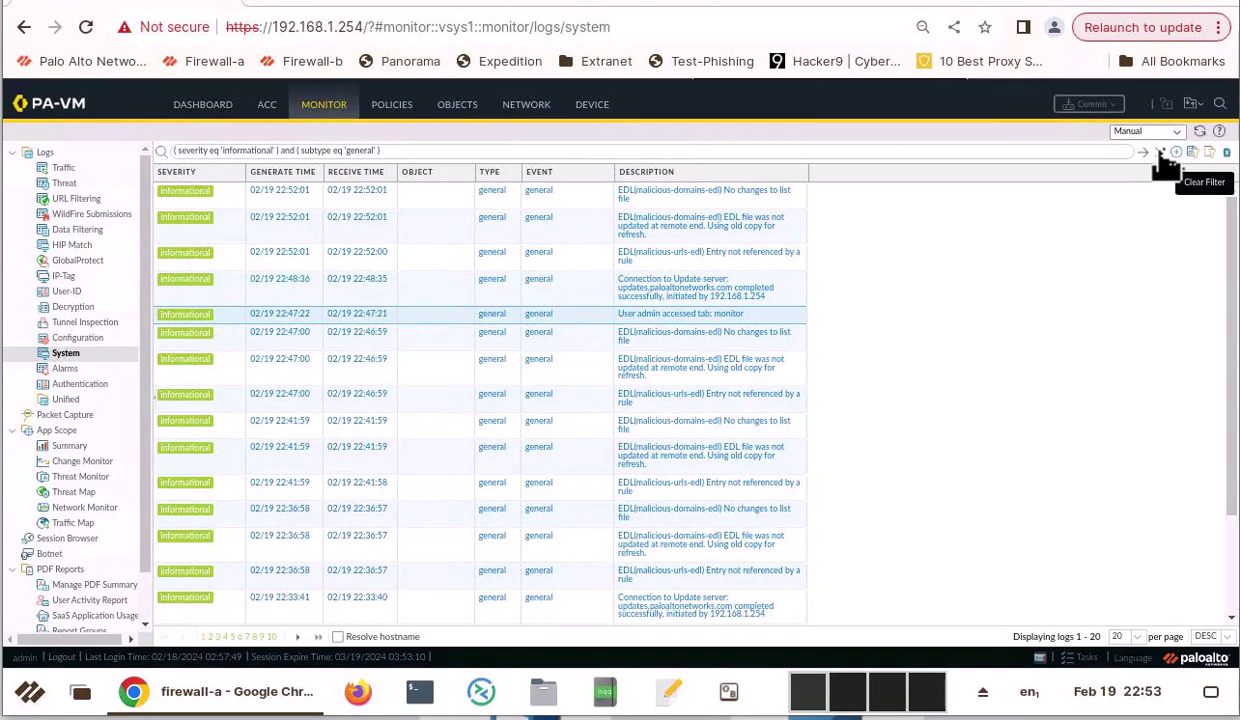
Clear the System log filter and build a new one for severity greater than or equal to medium.
{"action": "left_click", "coordinate": [1159, 152]}
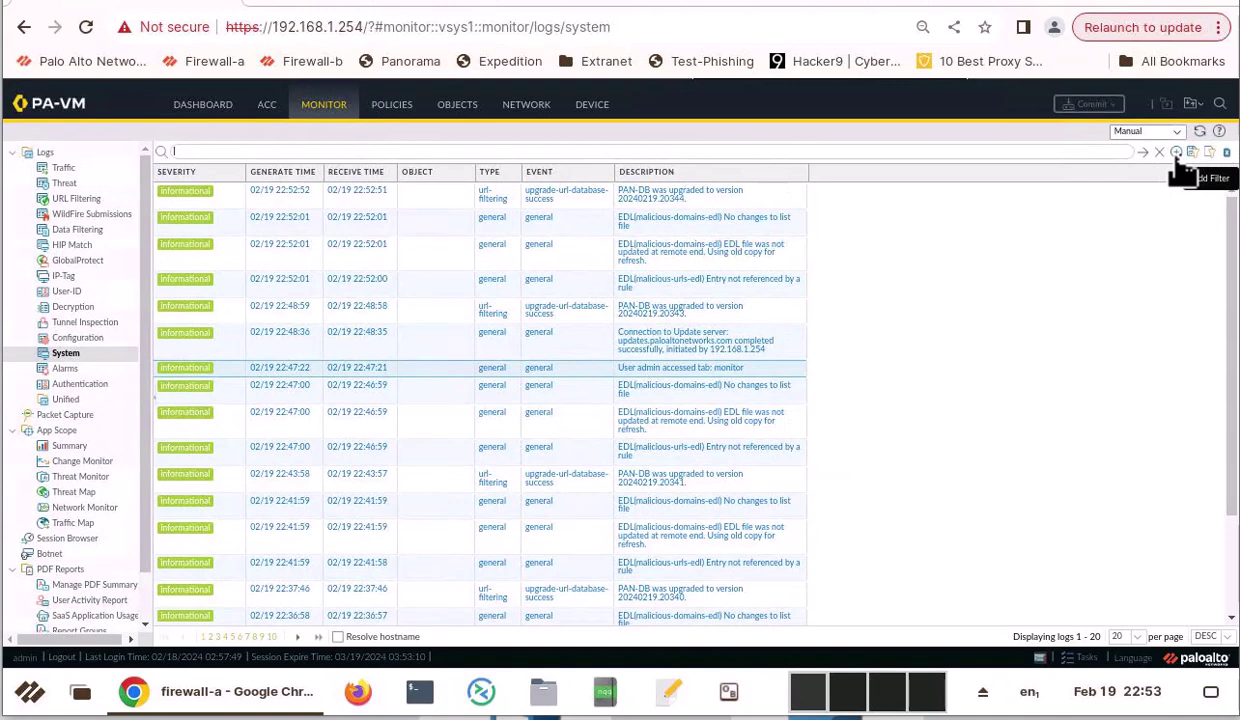
{"action": "left_click", "coordinate": [1178, 160]}
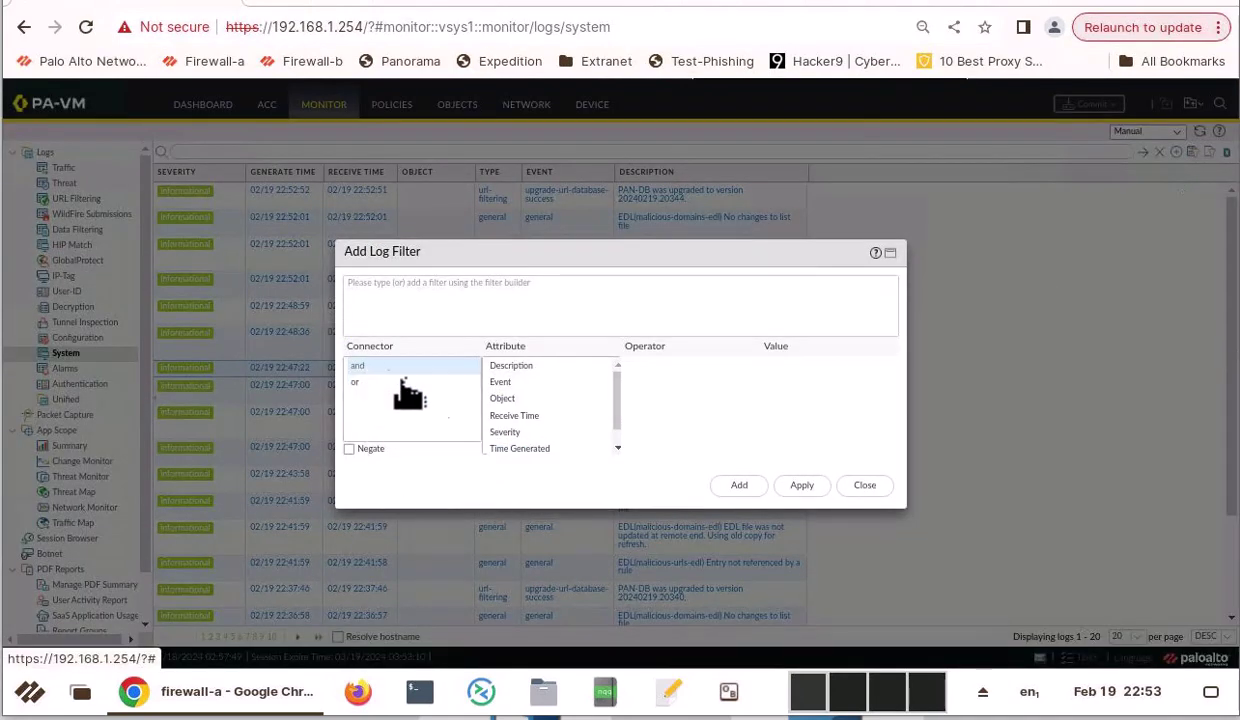
{"action": "left_click", "coordinate": [516, 433]}
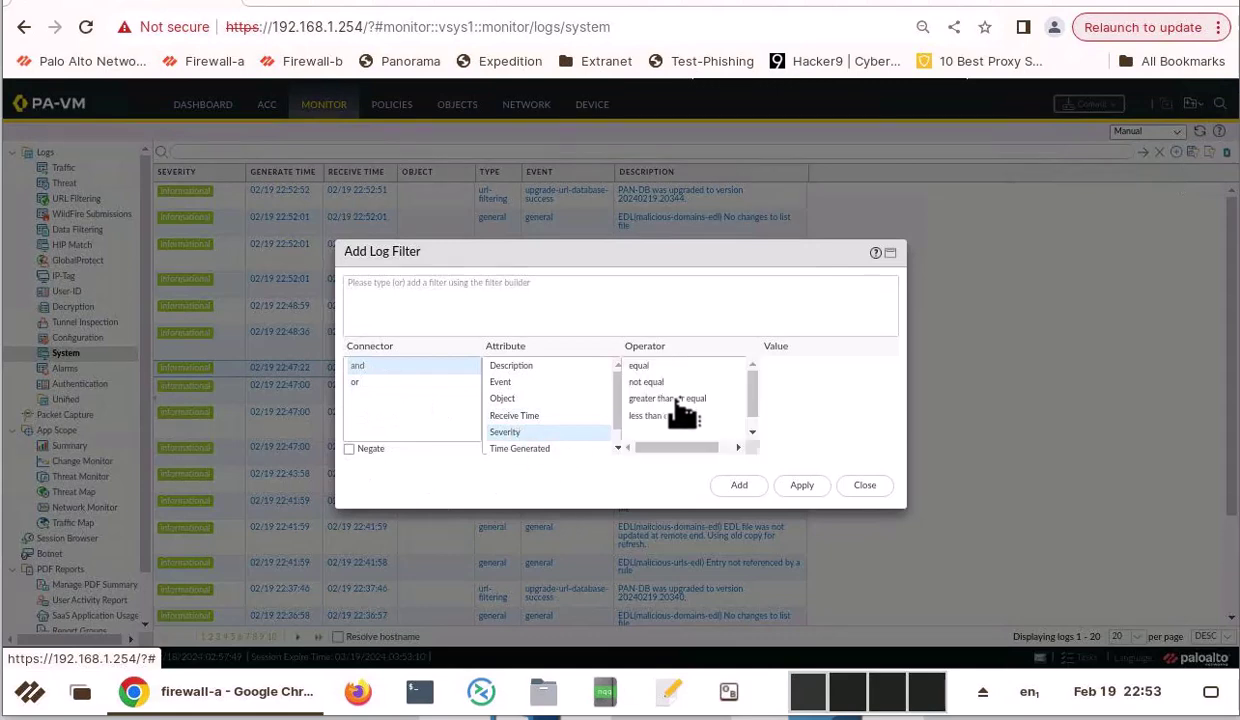
{"action": "left_click", "coordinate": [650, 368]}
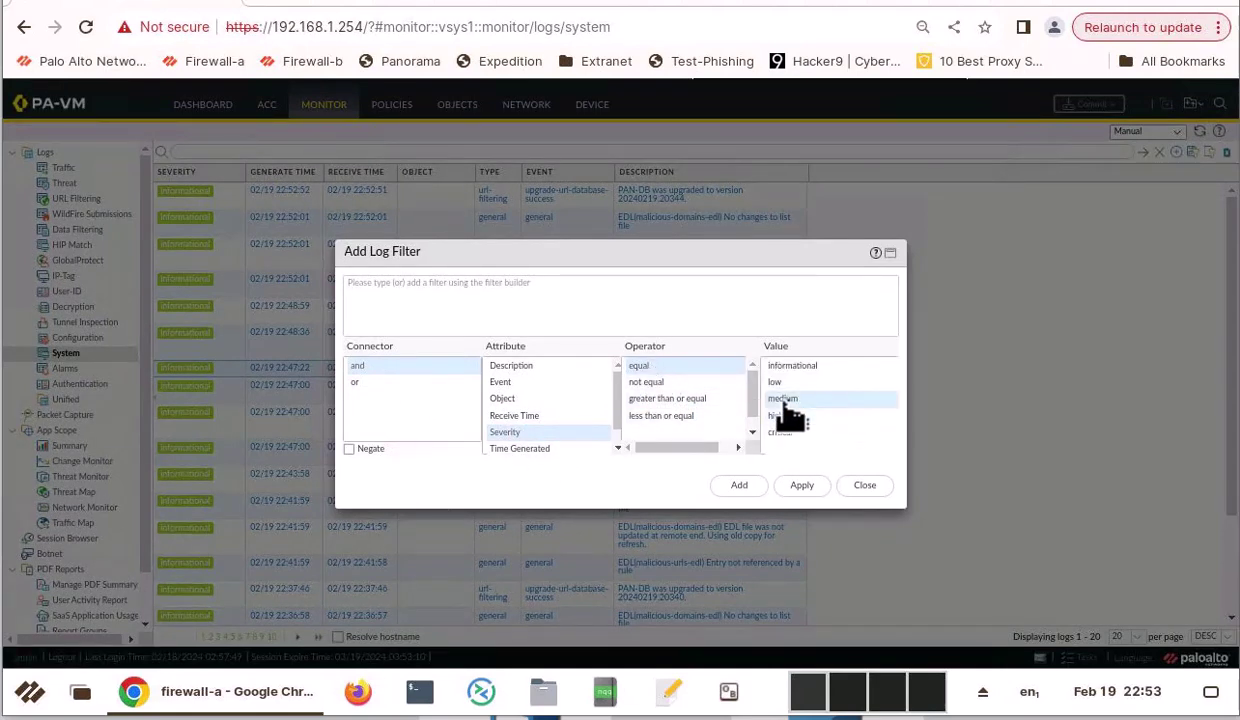
{"action": "left_click", "coordinate": [784, 400]}
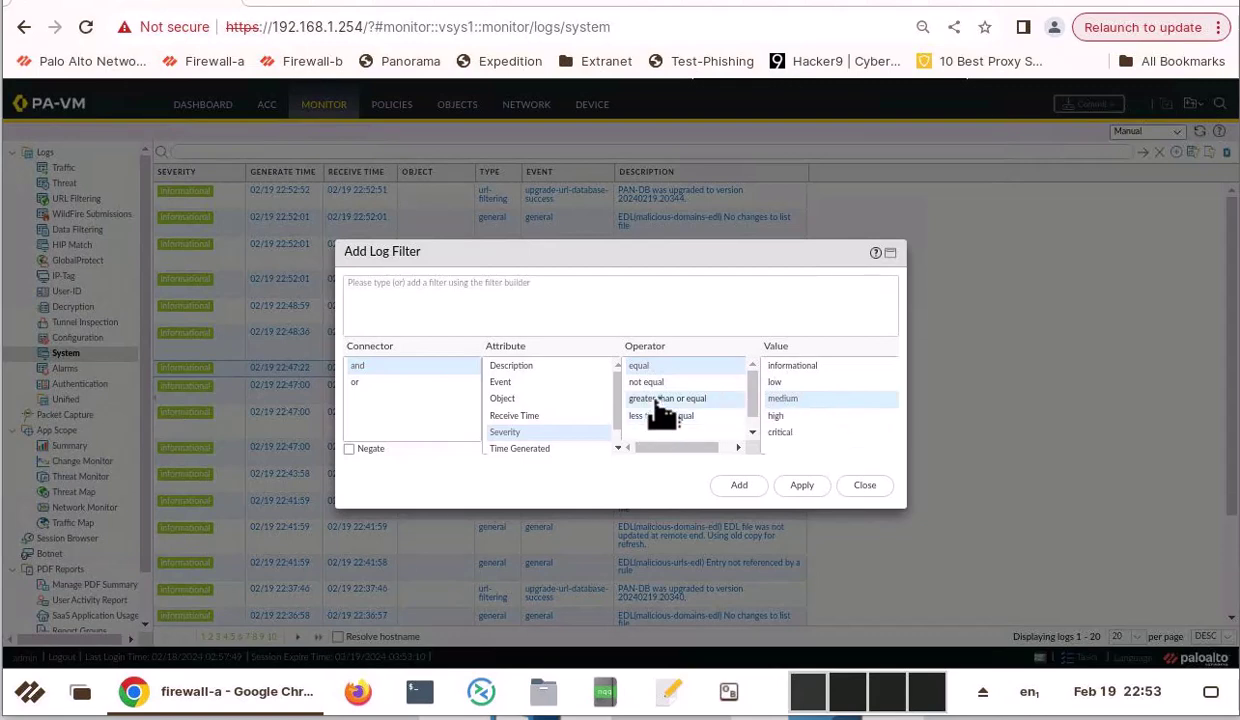
{"action": "left_click", "coordinate": [657, 400]}
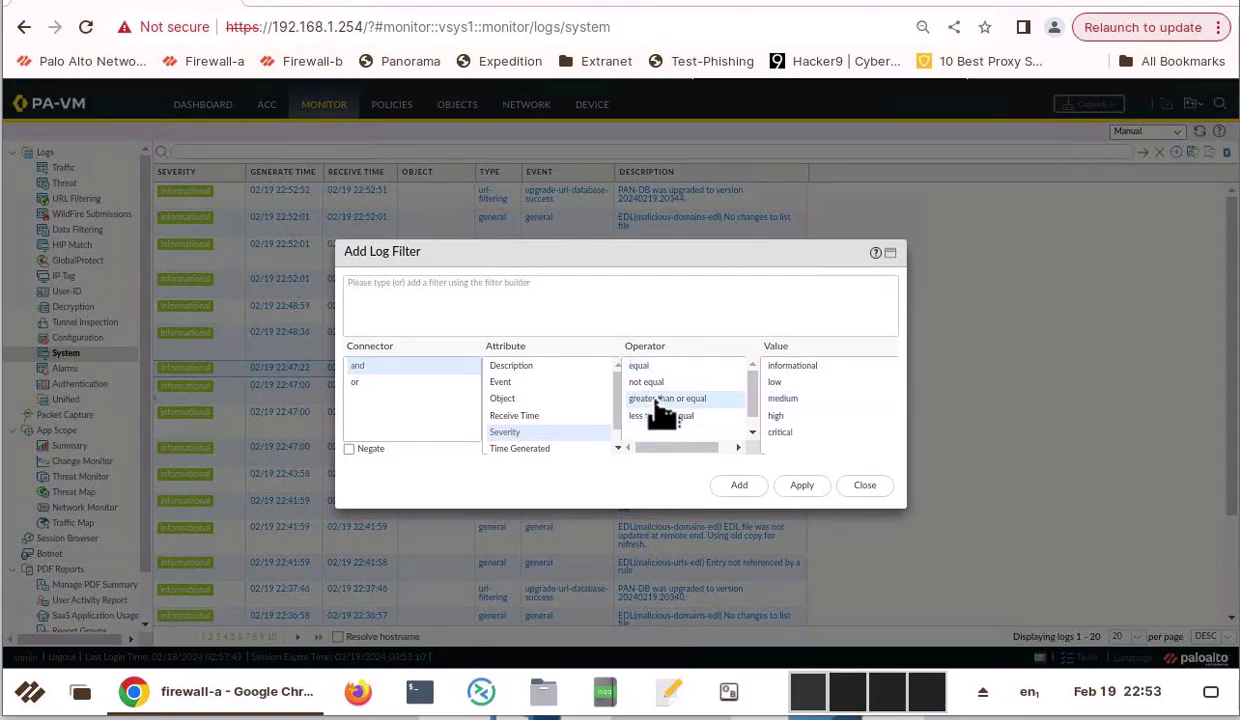
{"action": "left_click", "coordinate": [790, 400]}
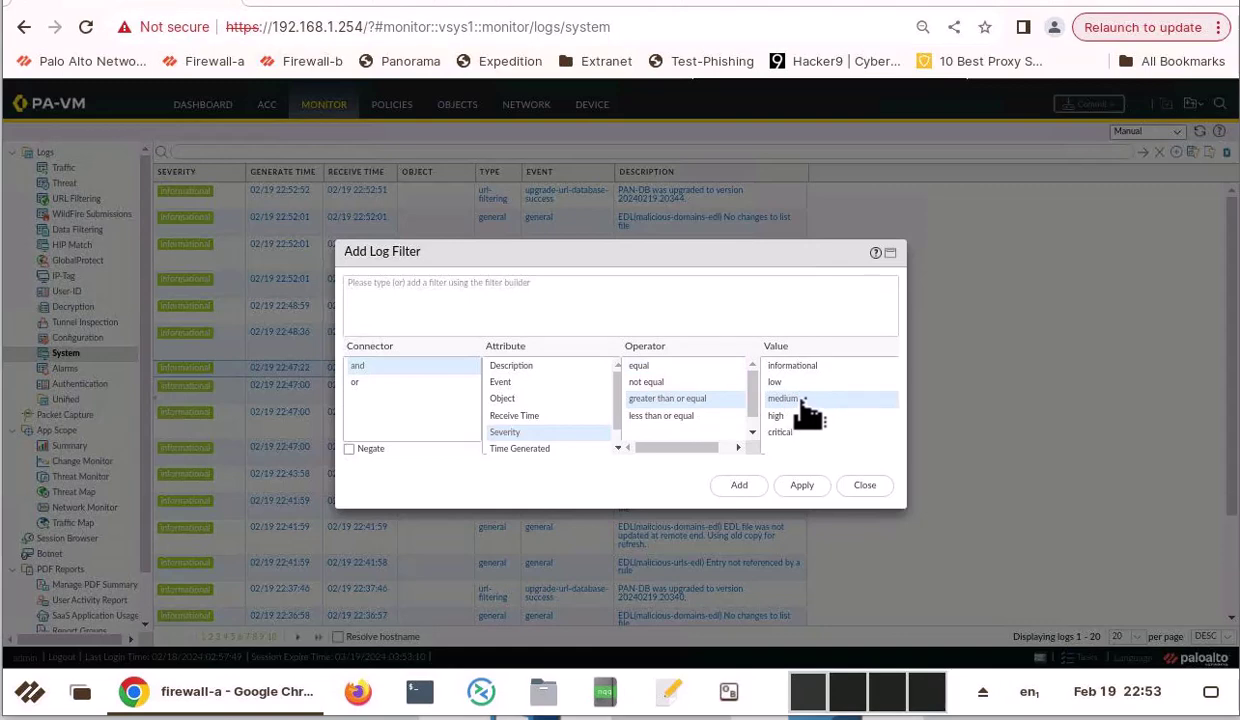
{"action": "left_click", "coordinate": [740, 485]}
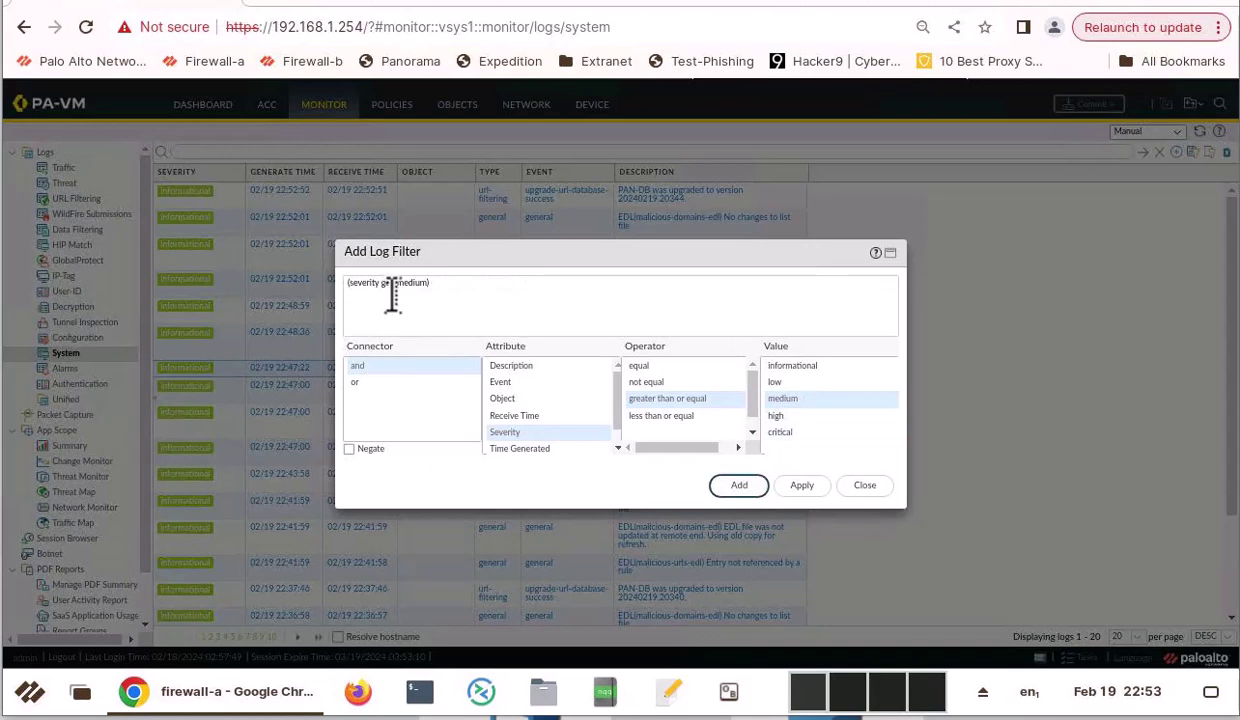
{"action": "left_click", "coordinate": [801, 486]}
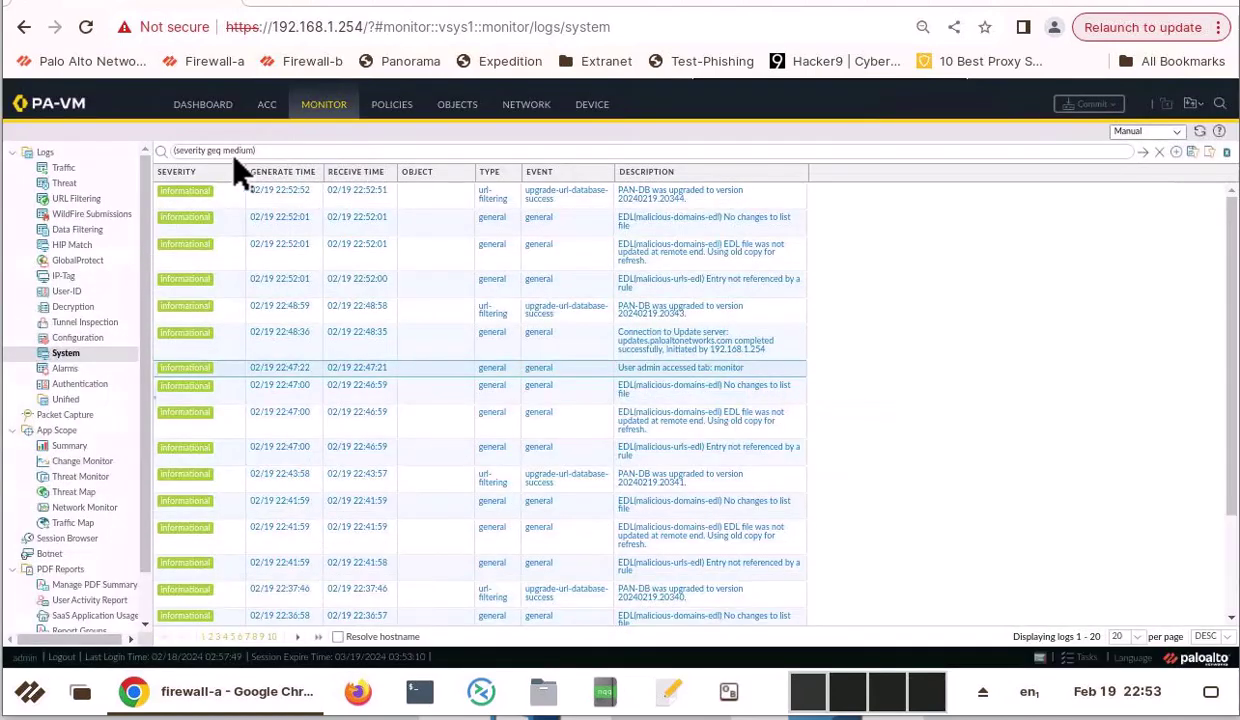
Run the severity filter on the System log, and narrow it to subtype equal to general using an existing entry's value.
{"action": "left_click", "coordinate": [1143, 153]}
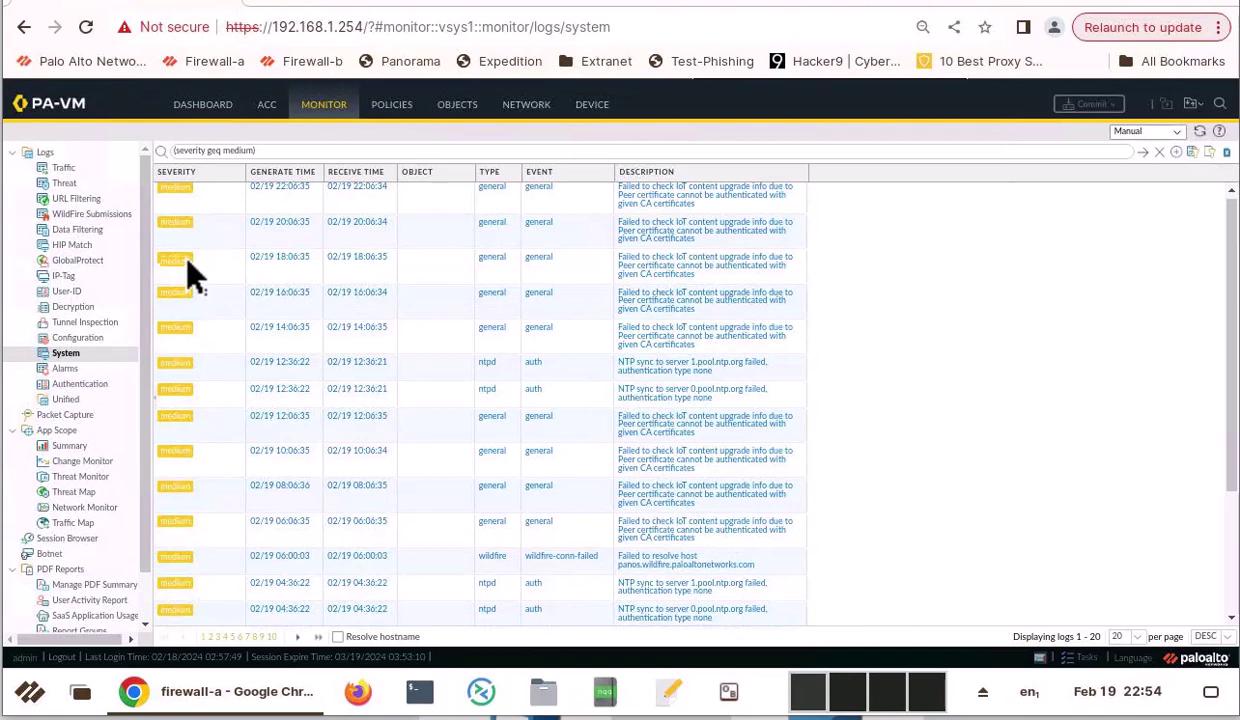
{"action": "left_click", "coordinate": [493, 195]}
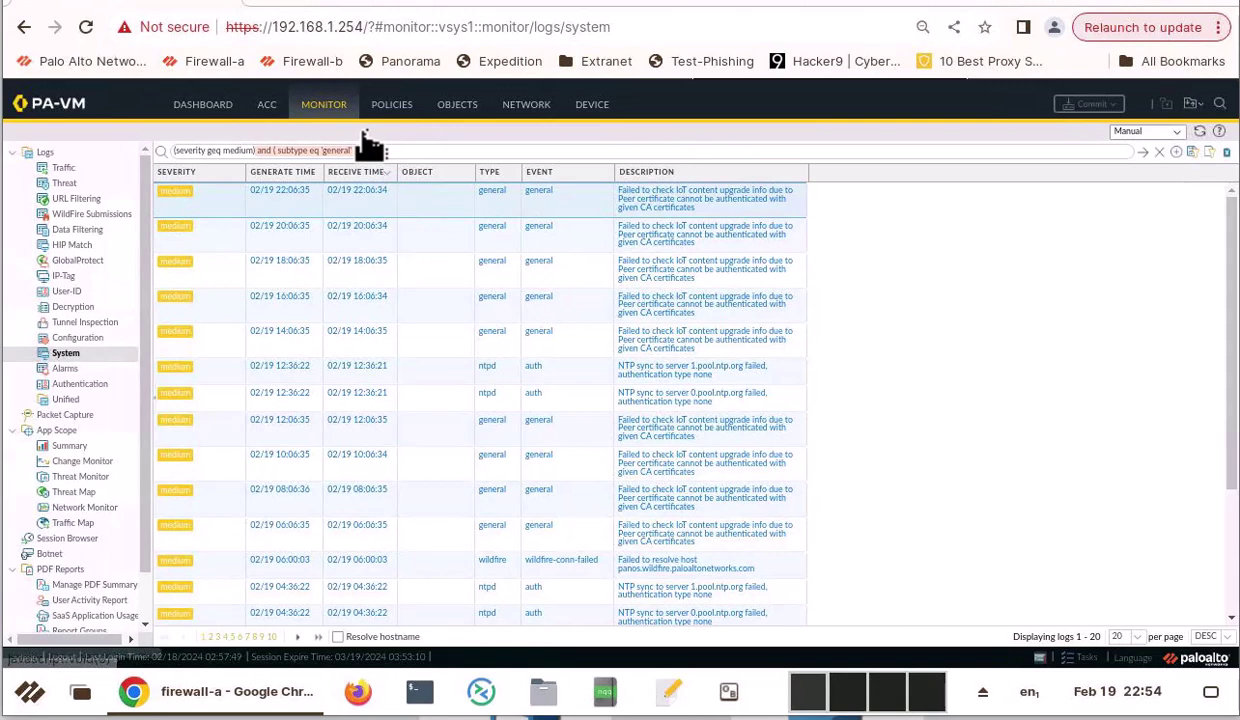
{"action": "left_click", "coordinate": [1146, 152]}
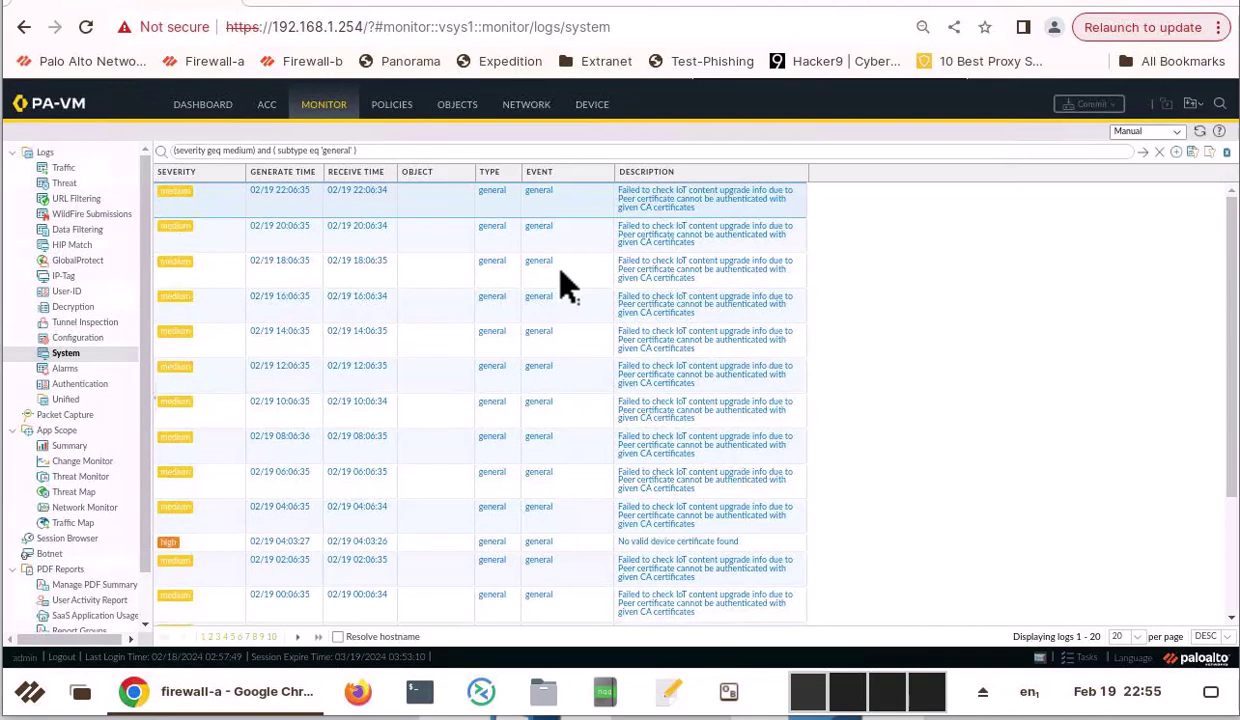
Filter the User-ID log by the username from the entry with IP 172.20.200.20.
{"action": "left_click", "coordinate": [68, 293]}
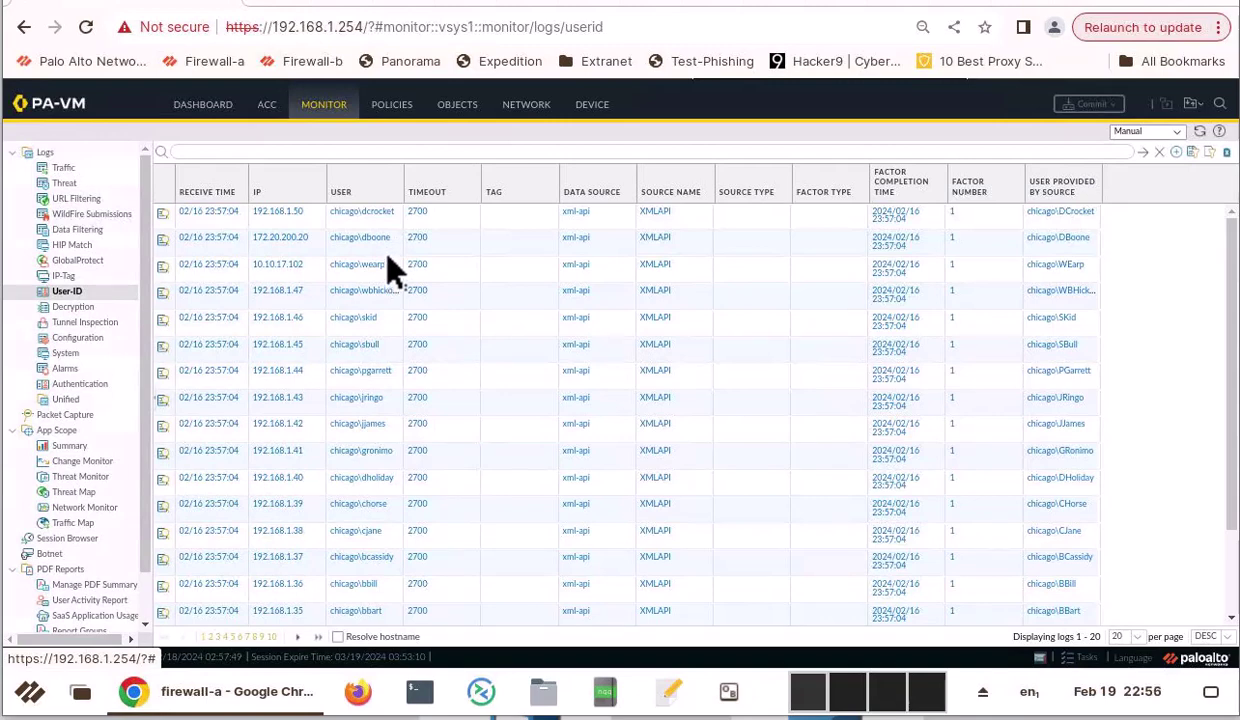
{"action": "left_click", "coordinate": [359, 240]}
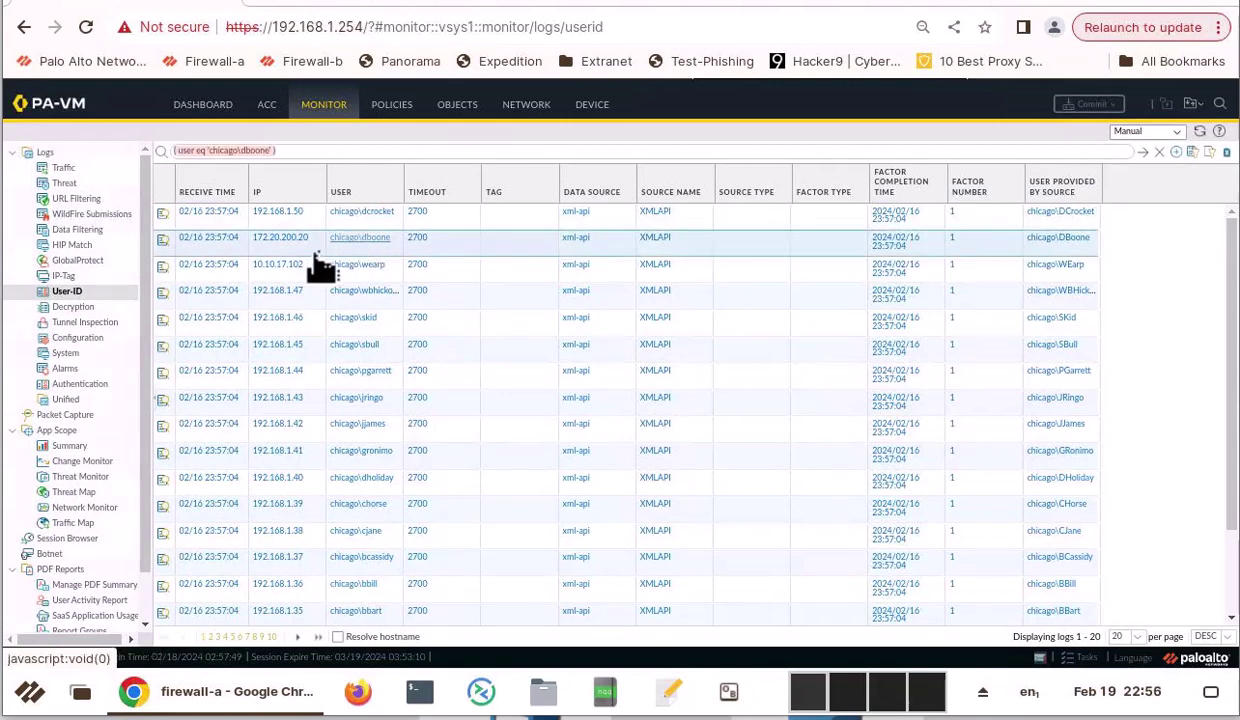
{"action": "left_click", "coordinate": [1144, 152]}
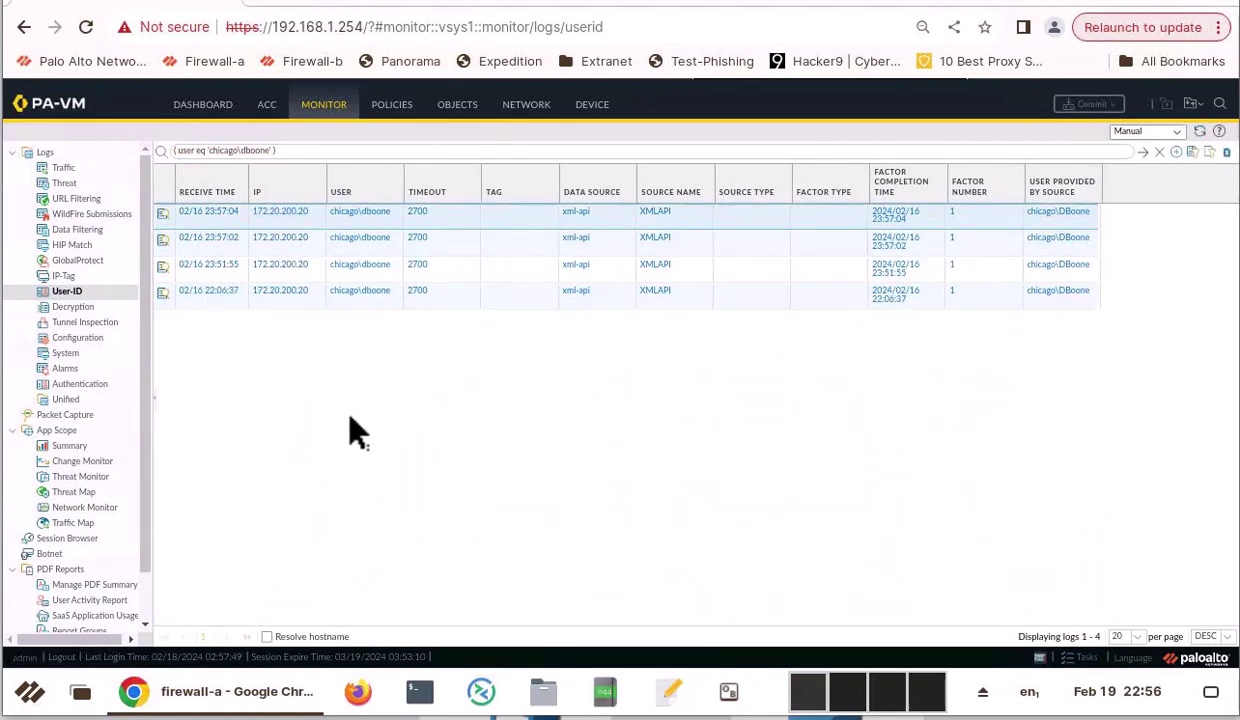
Open the URL Filtering log.
{"action": "left_click", "coordinate": [88, 200]}
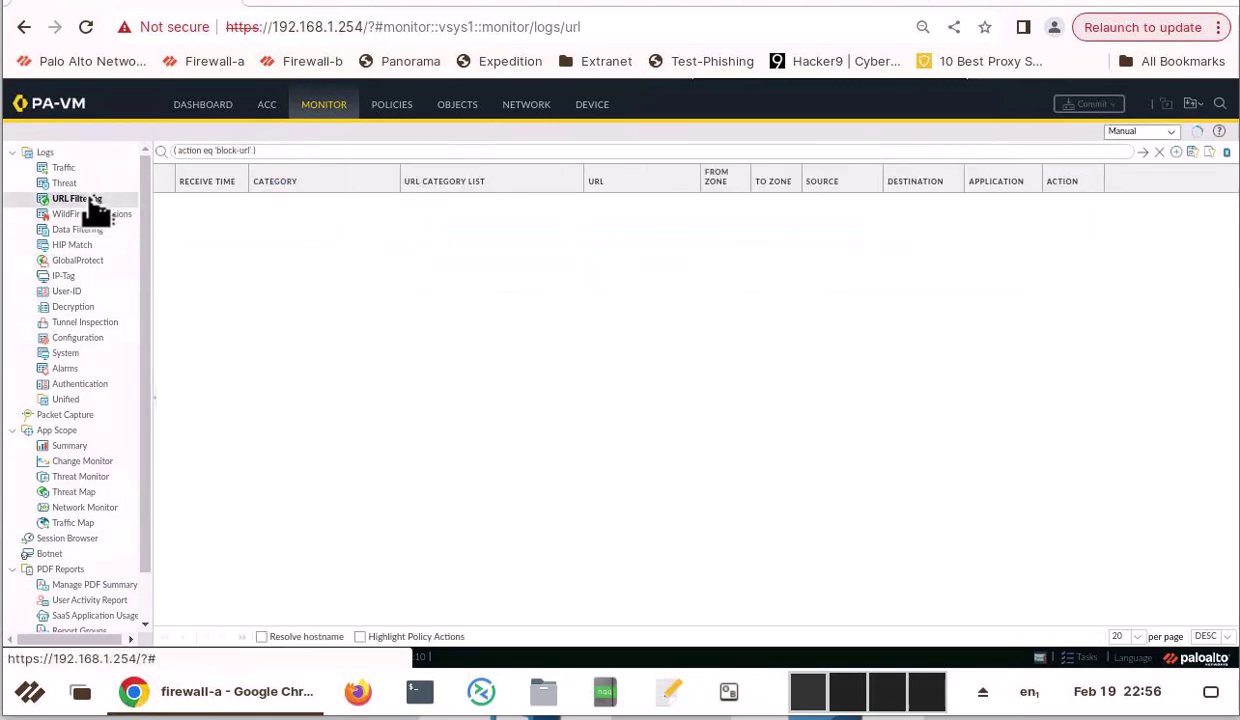